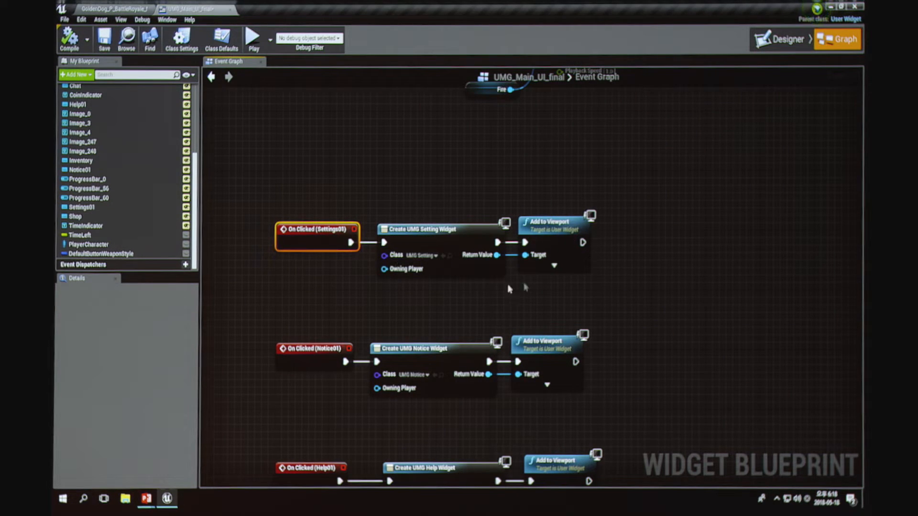
Step: Switch to the PowerPoint slide show and advance through the input button handling slides to the inventory slide
key(alt+Tab)
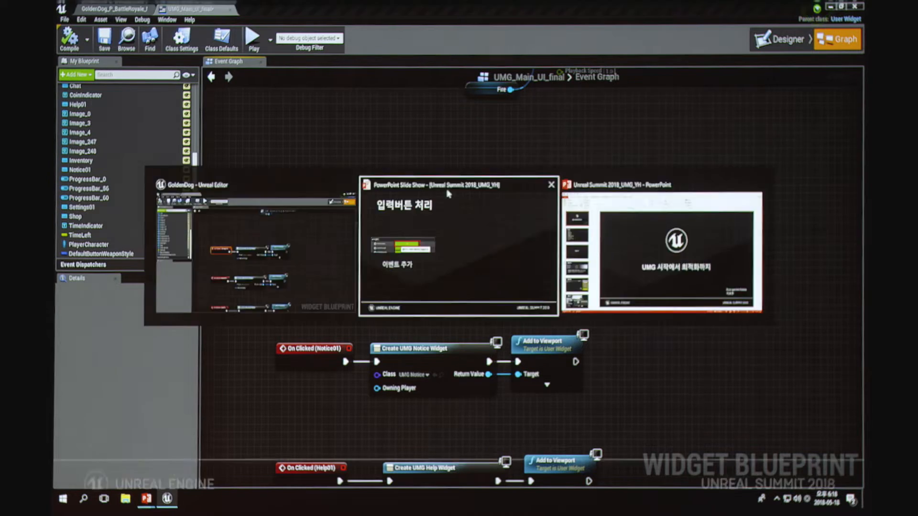
click(551, 223)
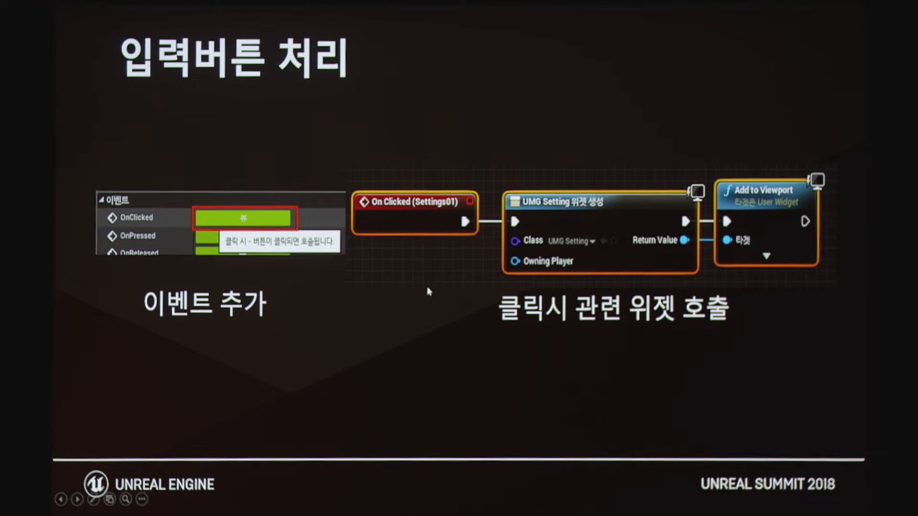
click(398, 303)
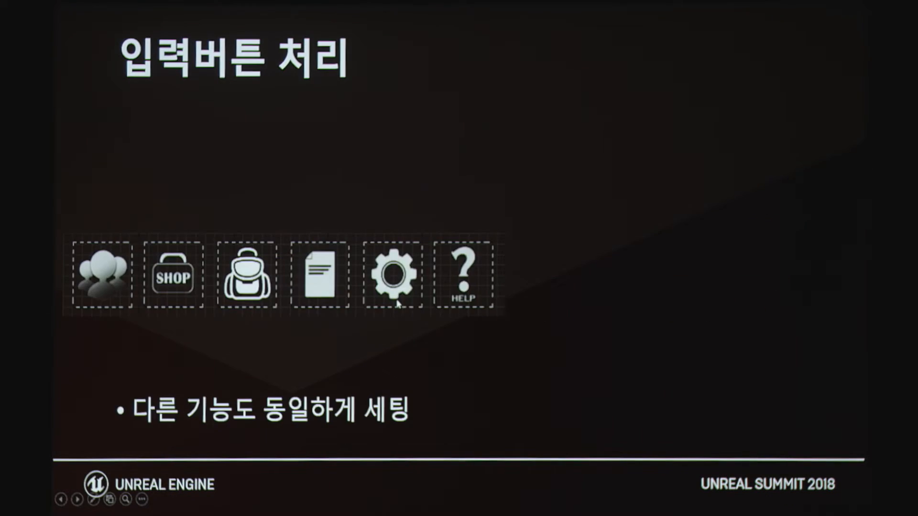
click(476, 294)
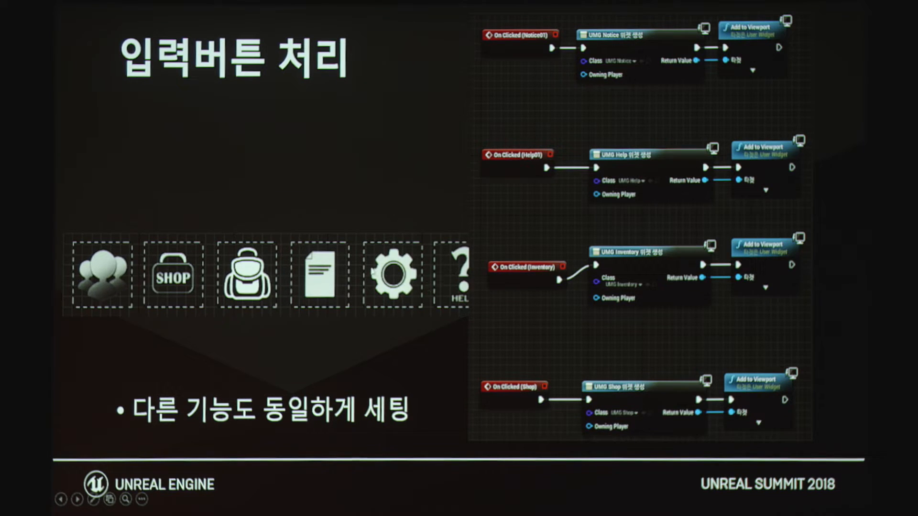
click(369, 266)
click(419, 138)
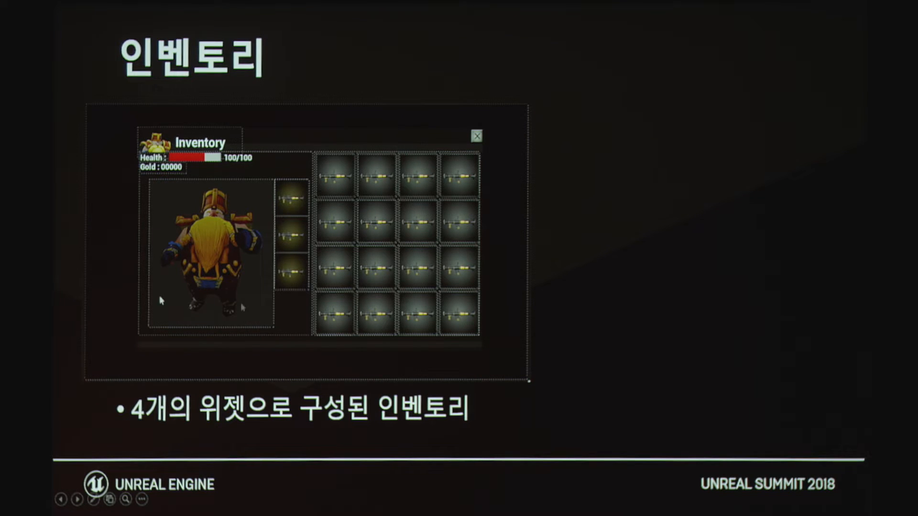
Step: Reveal the item slot and 3D character widget pictures on the slide about the four-widget inventory
click(467, 294)
click(347, 234)
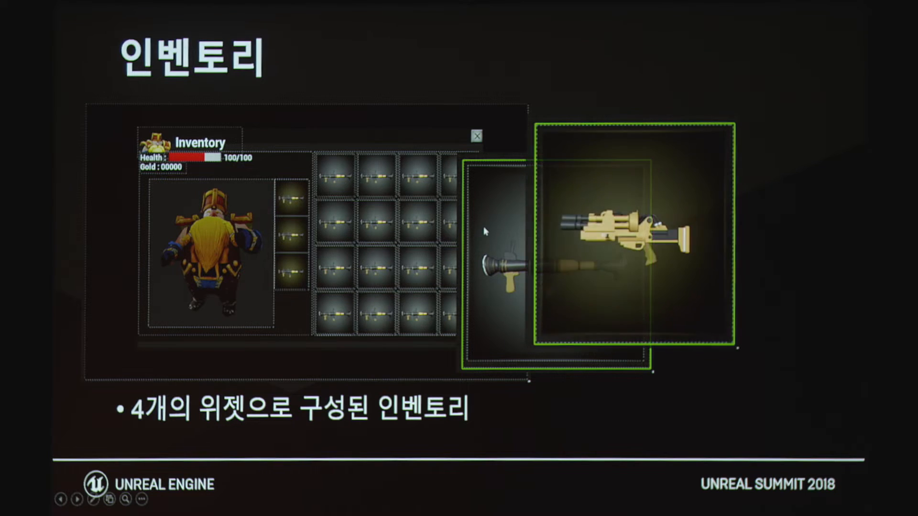
click(387, 230)
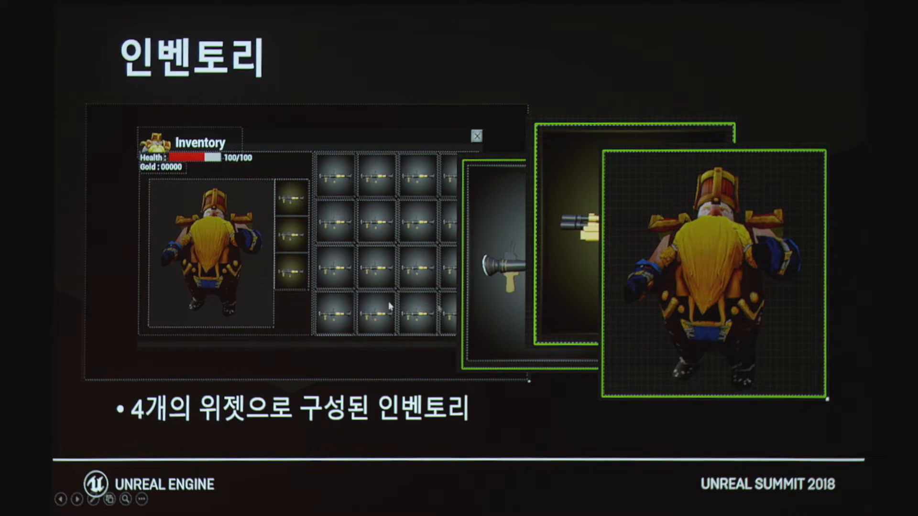
Step: Switch to Unreal Editor, close UMG_Main_UI_final and open the UMG_Inventory widget from the Seoul folder
key(alt+Tab)
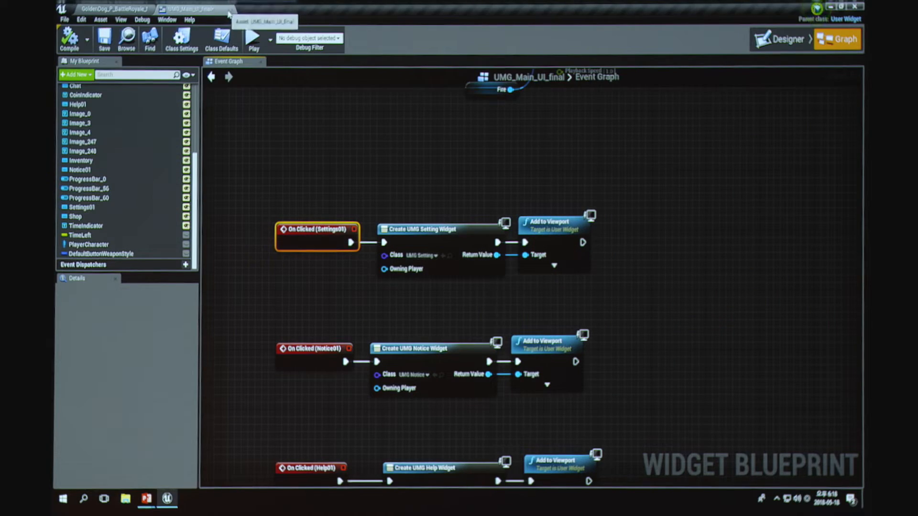
click(229, 10)
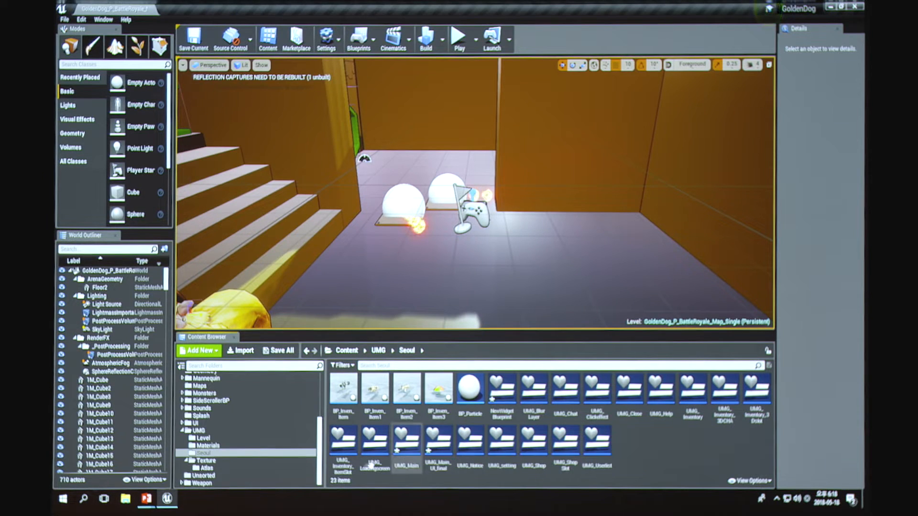
double_click(695, 397)
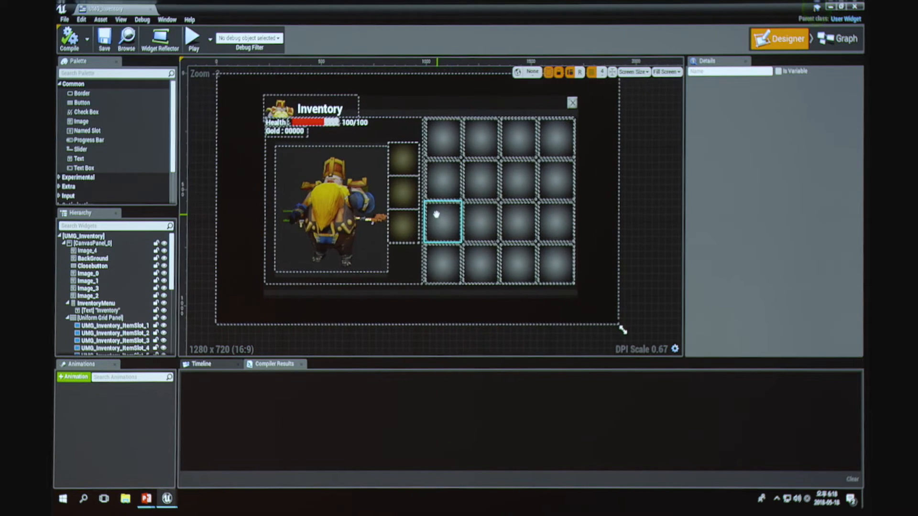
Step: Examine the widget hierarchy of UMG_Inventory and select the 3D character widget in the designer
scroll(104, 306, down, 5)
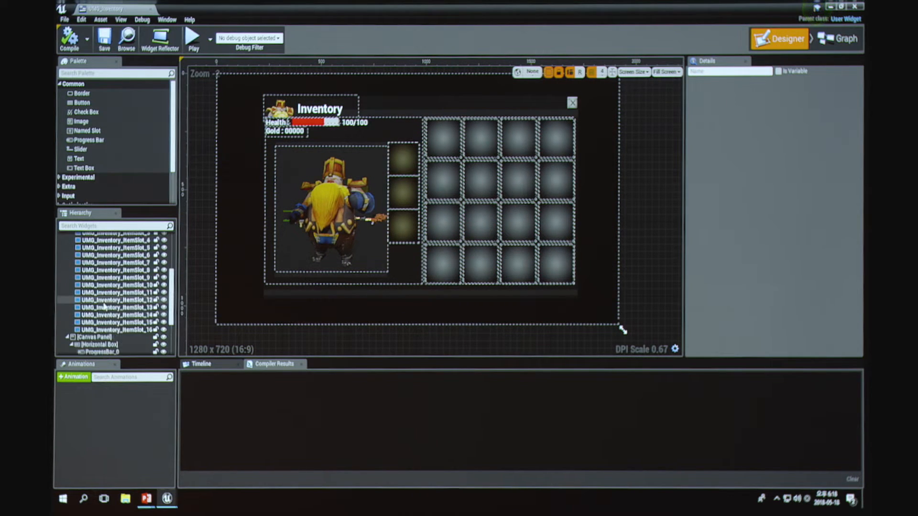
scroll(105, 304, up, 4)
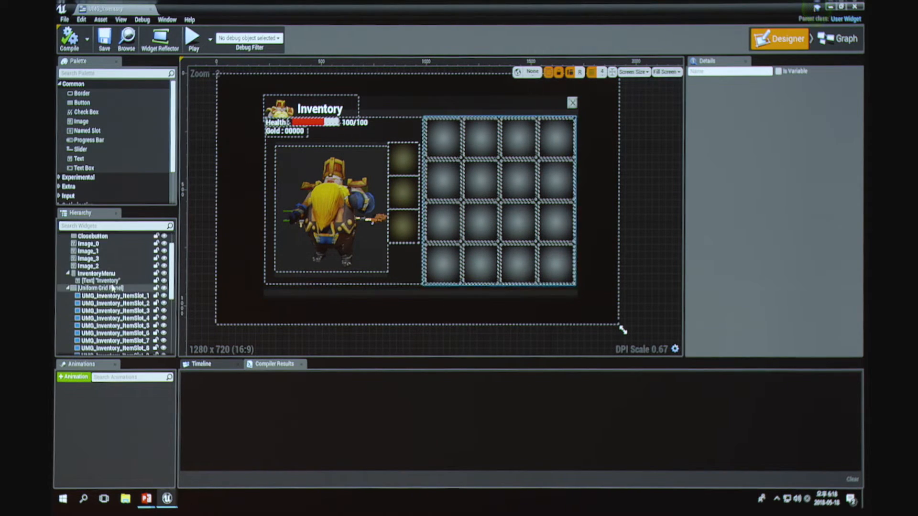
scroll(115, 292, down, 10)
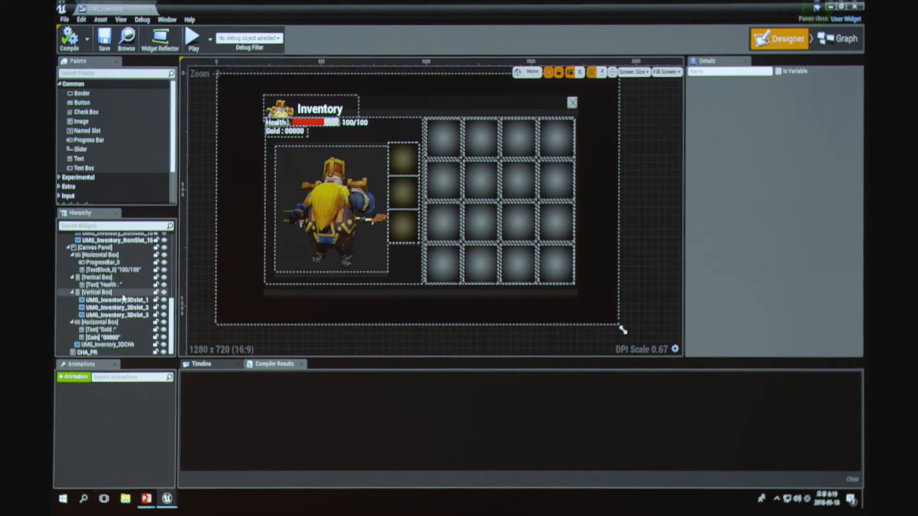
click(345, 205)
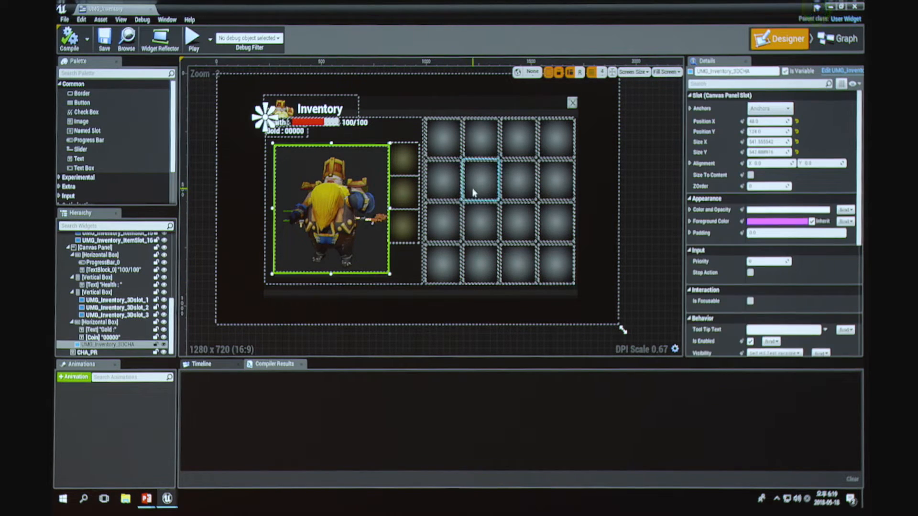
Step: Inspect individual item slots in the inventory's uniform grid by selecting them one after another
click(448, 142)
click(485, 143)
click(524, 145)
click(556, 146)
click(553, 182)
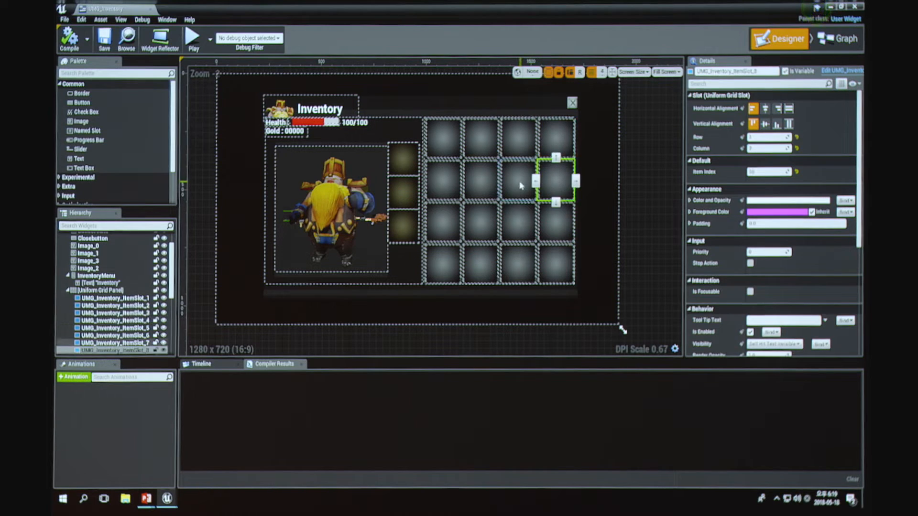
click(519, 221)
click(518, 264)
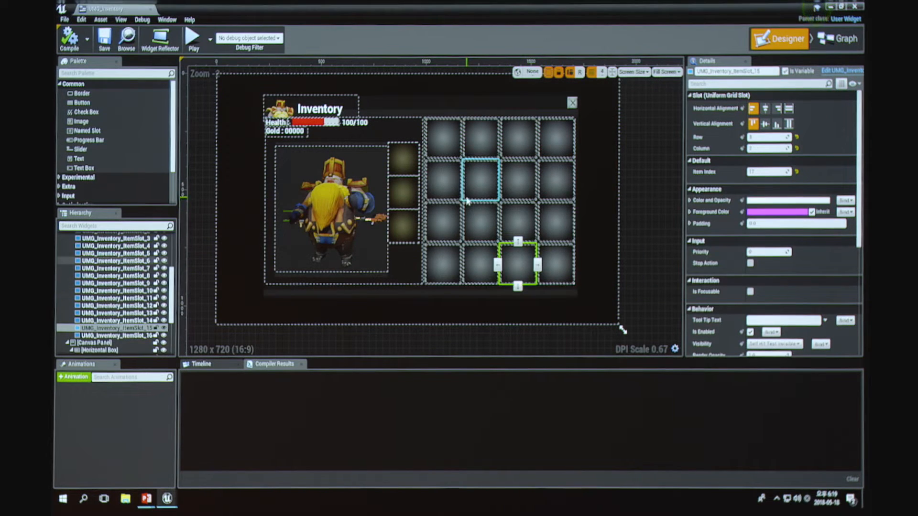
Step: Switch to the PowerPoint slide show and advance past the basic inventory widget slide to the 3D character widget slide
key(alt+Tab)
click(552, 193)
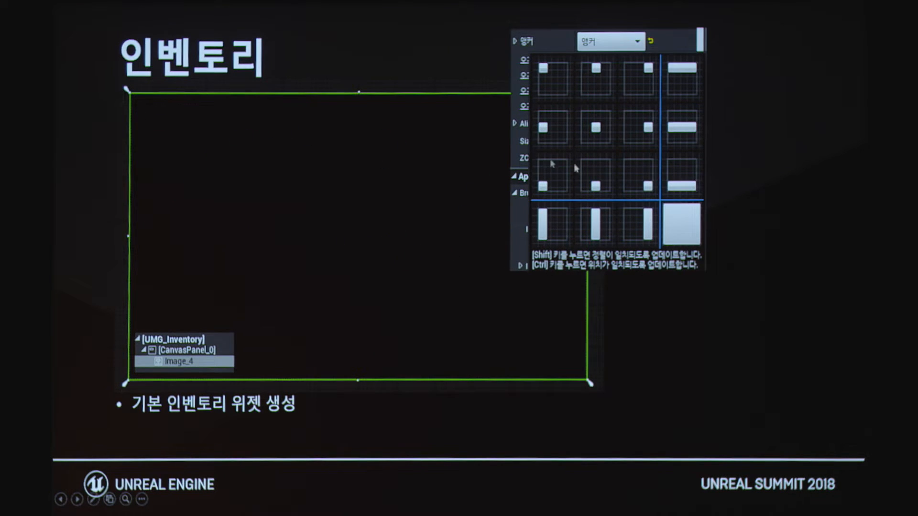
click(448, 185)
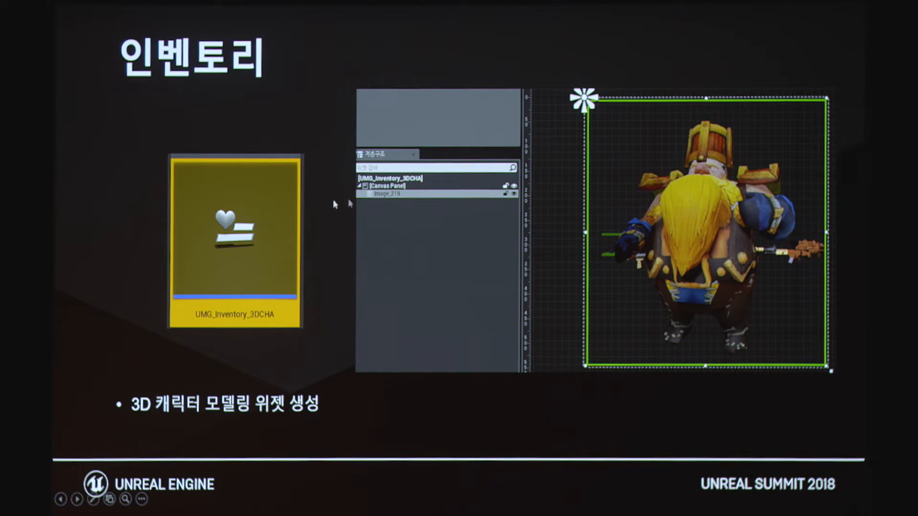
Step: Switch to Unreal Editor and open the UMG_Inventory_3DCHA widget to view its character image
key(alt+Tab)
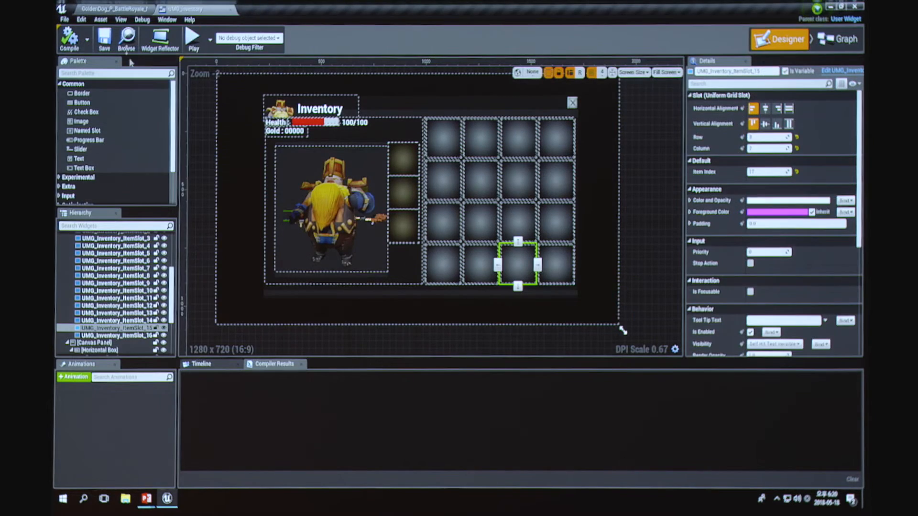
click(122, 7)
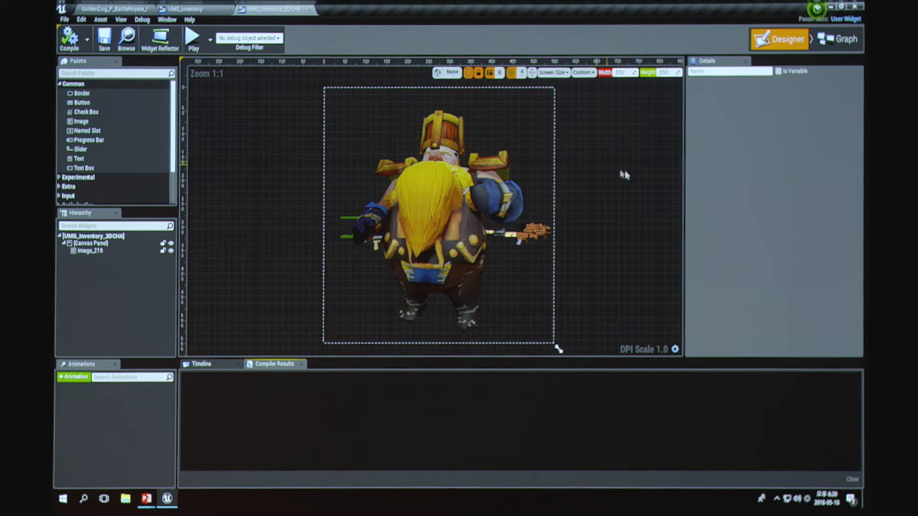
right_drag(624, 174, 584, 177)
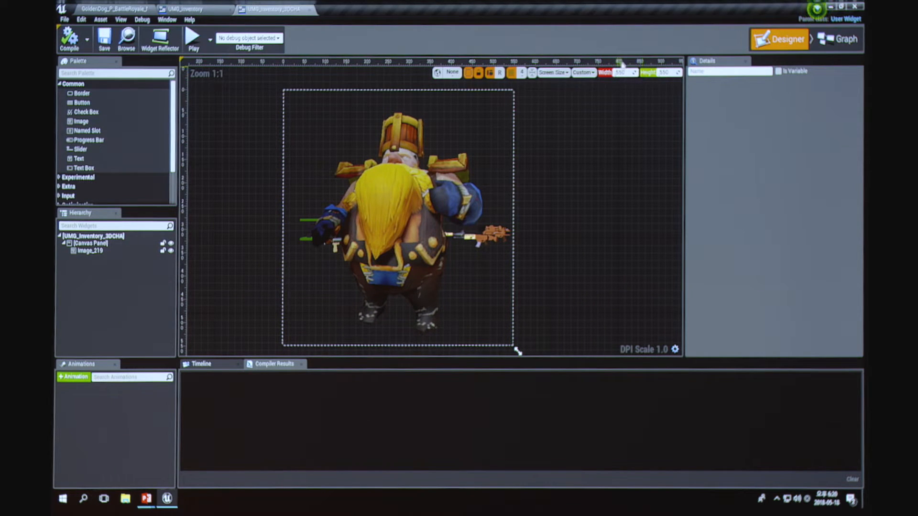
Step: Review the 3D character widget slide in PowerPoint, then return to the UMG_Inventory designer in Unreal Editor
click(400, 225)
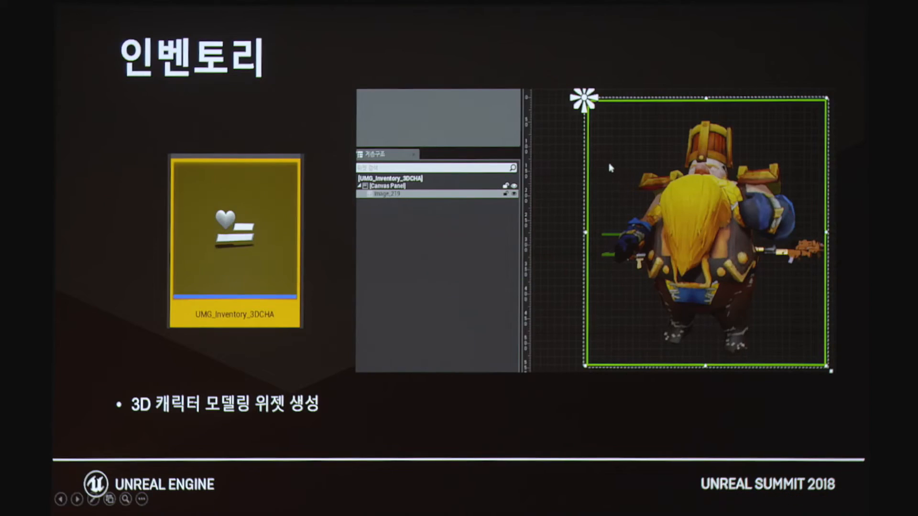
click(610, 168)
click(673, 247)
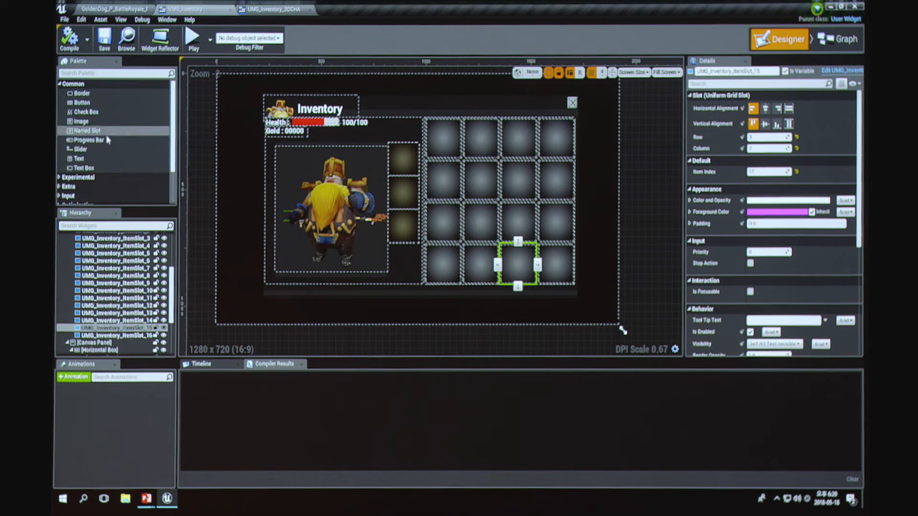
Step: Enlarge the widget Palette's height so that all of its categories fit
scroll(113, 154, down, 1)
scroll(113, 154, down, 3)
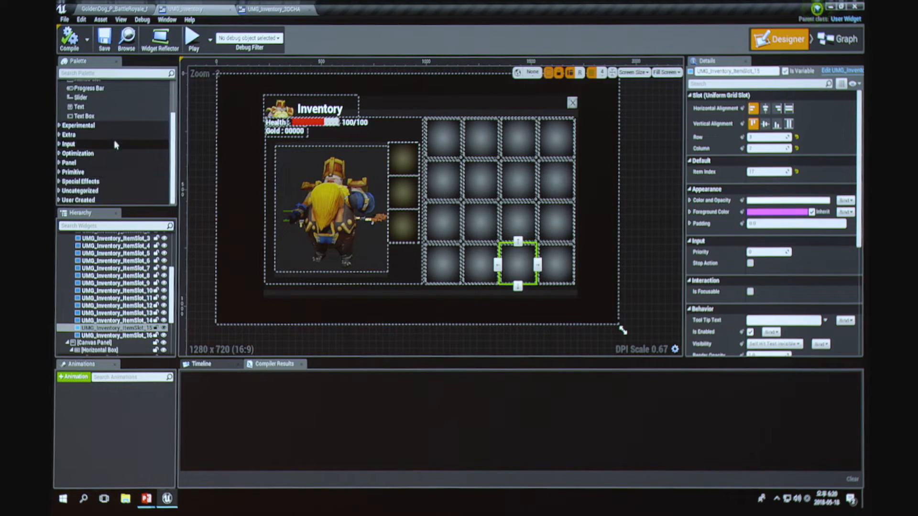
drag(126, 207, 128, 280)
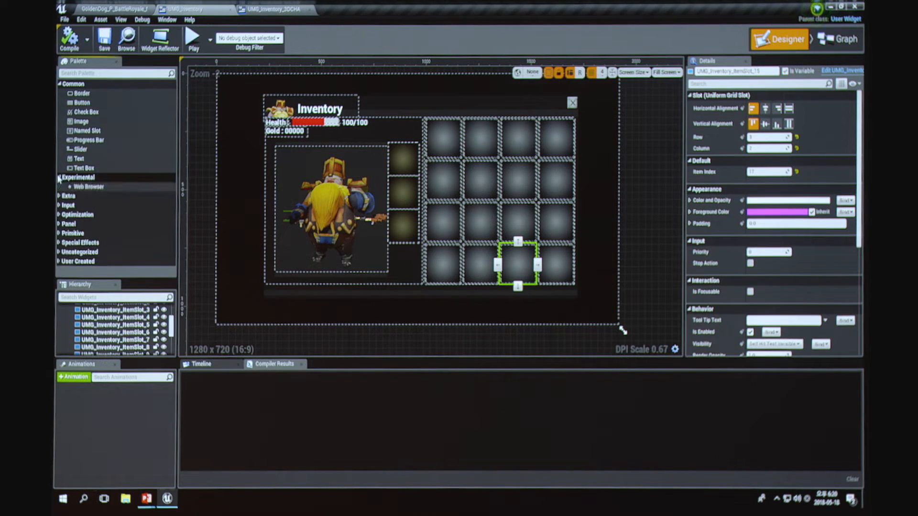
Step: Check the Experimental, Extra and Uncategorized palette groups, and expand the User Created group of widgets
click(61, 188)
click(60, 189)
click(59, 190)
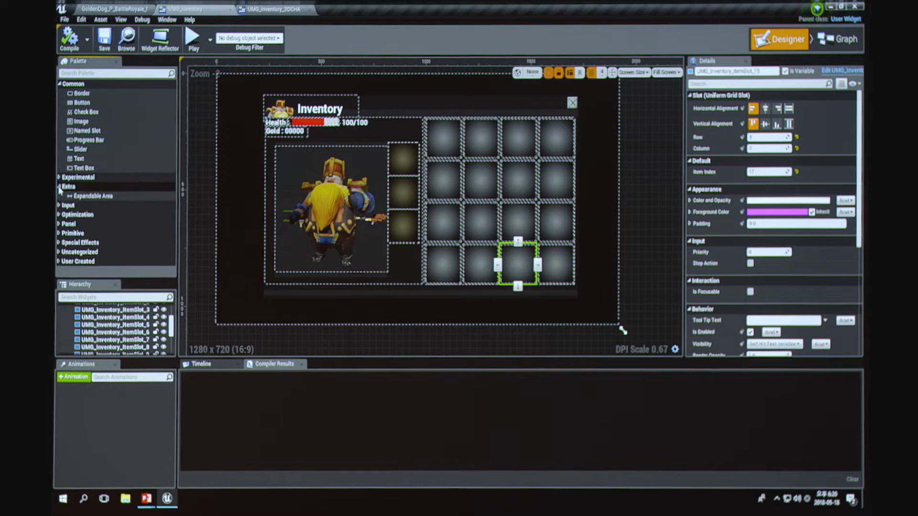
click(62, 188)
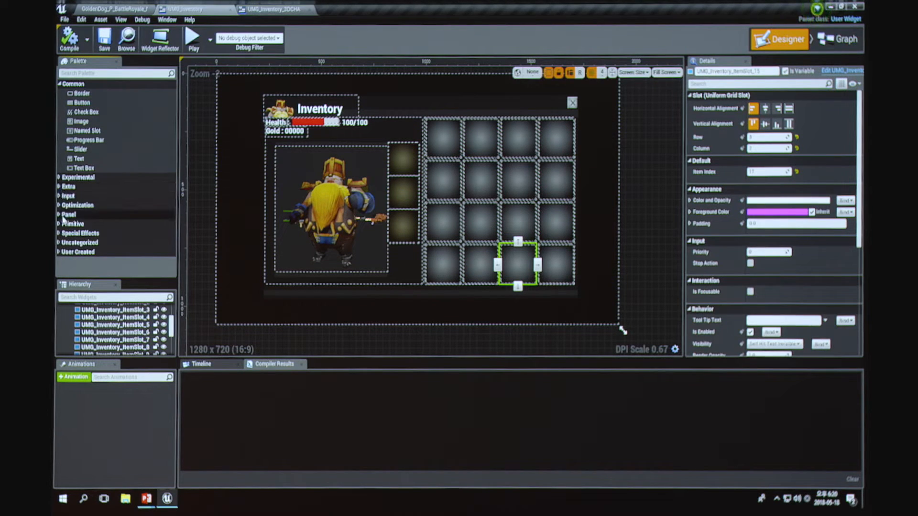
click(59, 244)
click(59, 243)
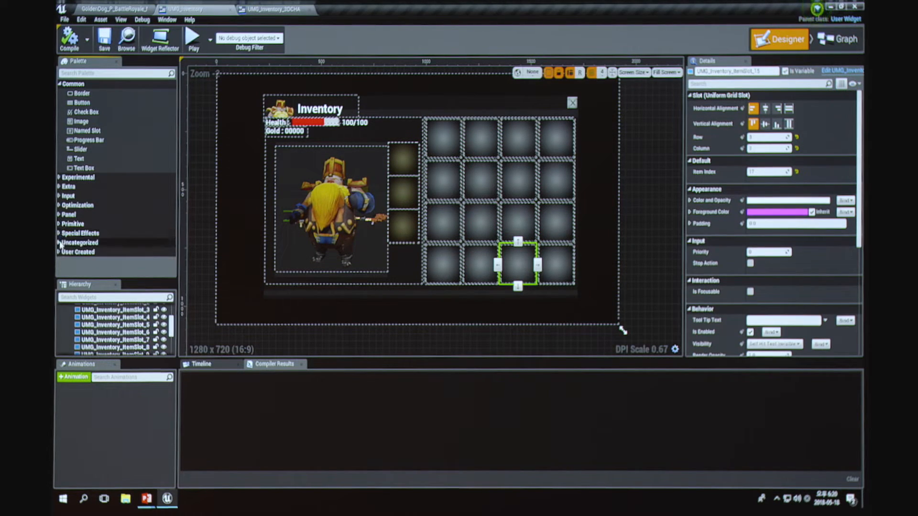
click(59, 243)
click(59, 243)
click(60, 252)
scroll(83, 109, down, 5)
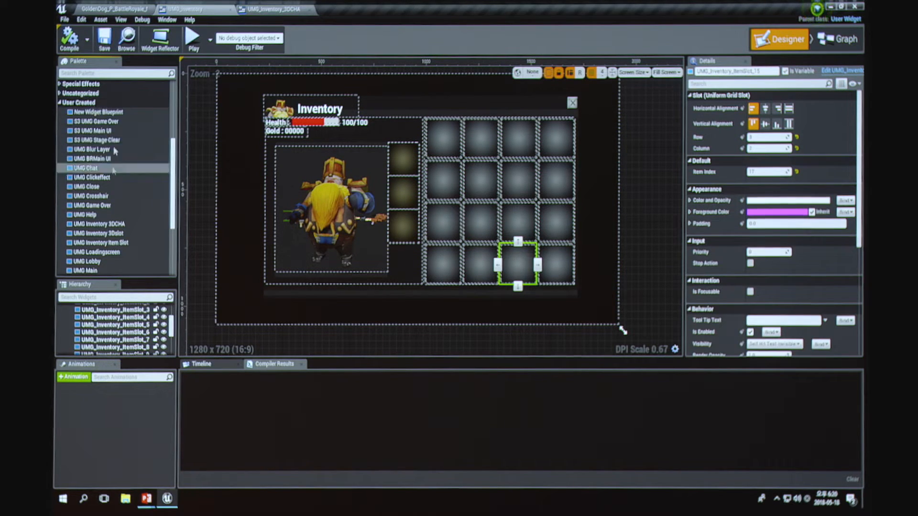
Step: Look at the widget assets in the level editor's Seoul folder and return to UMG_Inventory
click(139, 8)
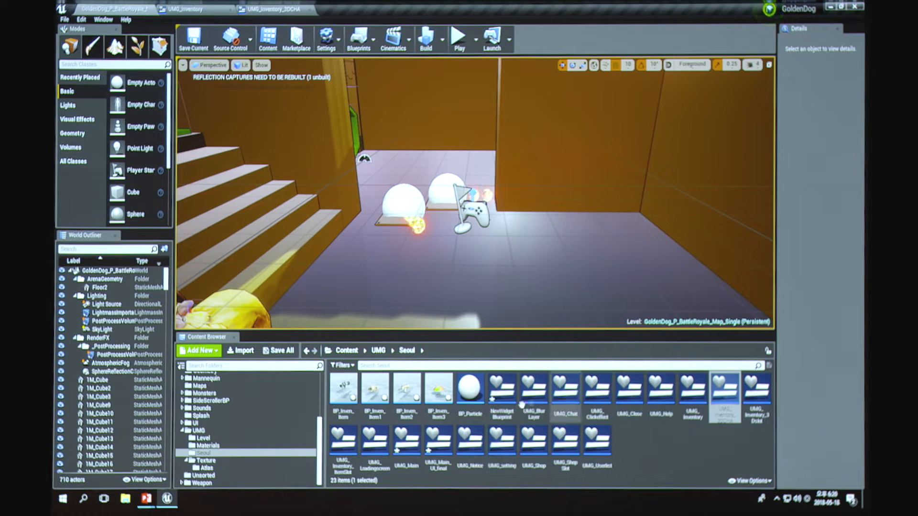
click(210, 9)
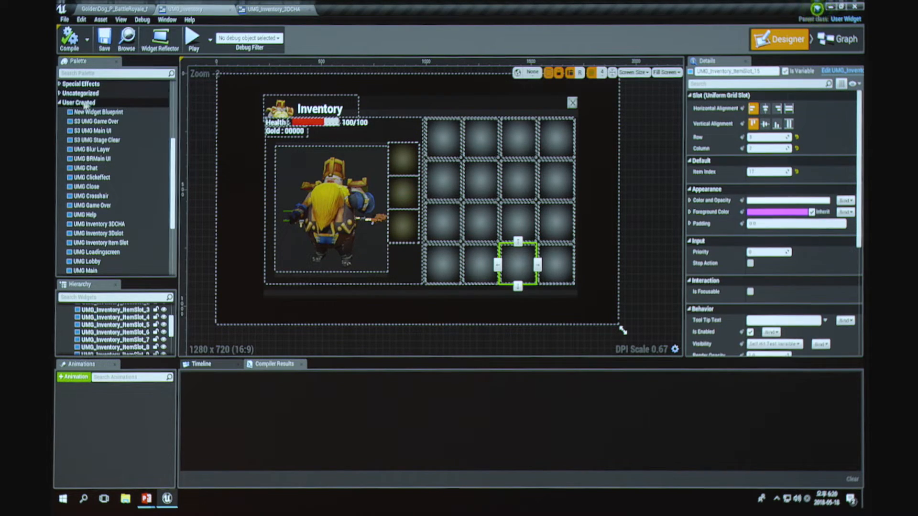
Step: Try to add the user-created UMG Inventory 3DCHA widget to the inventory canvas, and undo the addition
scroll(93, 158, down, 3)
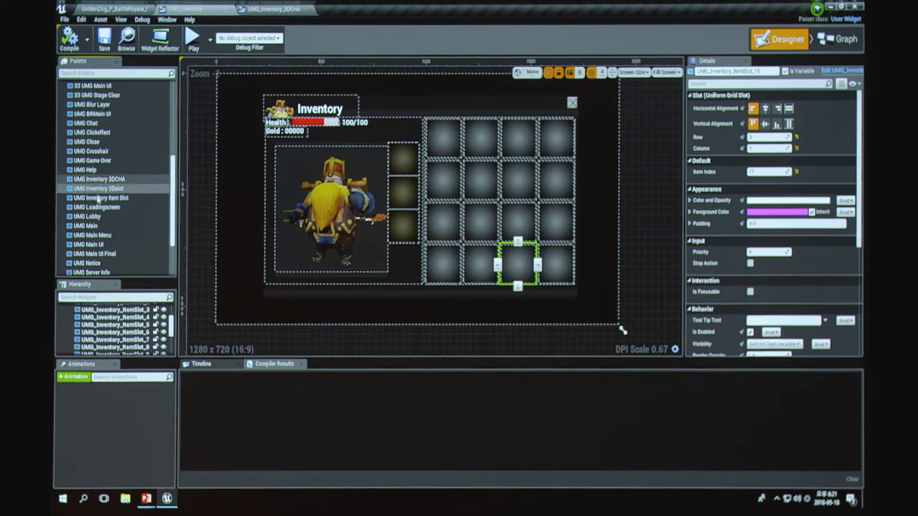
scroll(119, 213, down, 1)
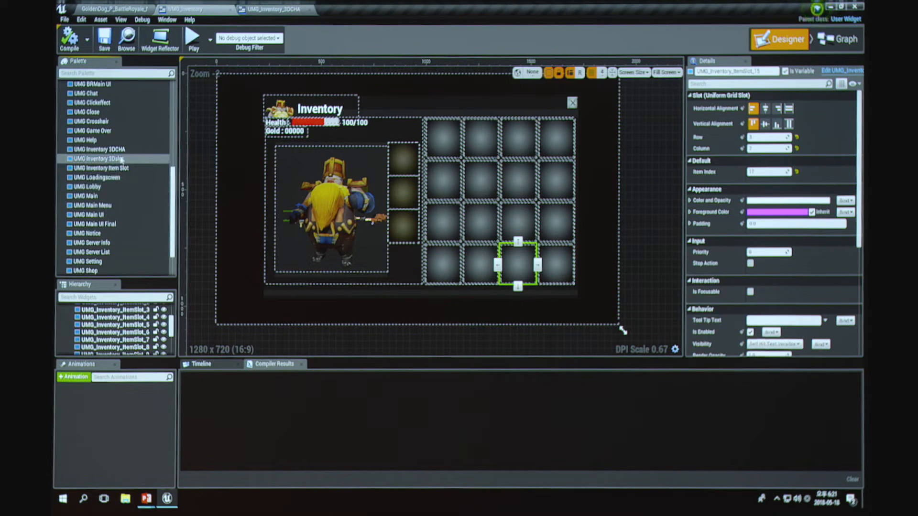
drag(101, 149, 240, 161)
key(ctrl+z)
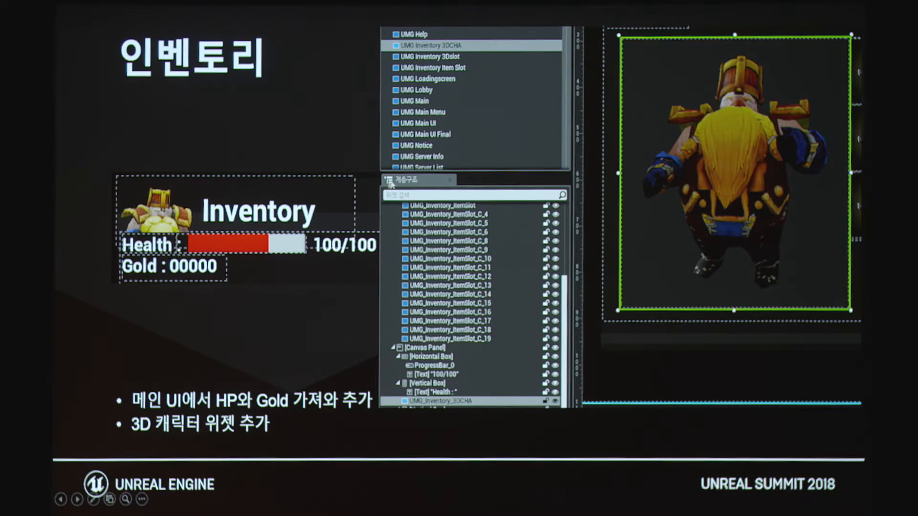
Step: Switch to the PowerPoint slide show and advance to the item slot widget slide
click(468, 250)
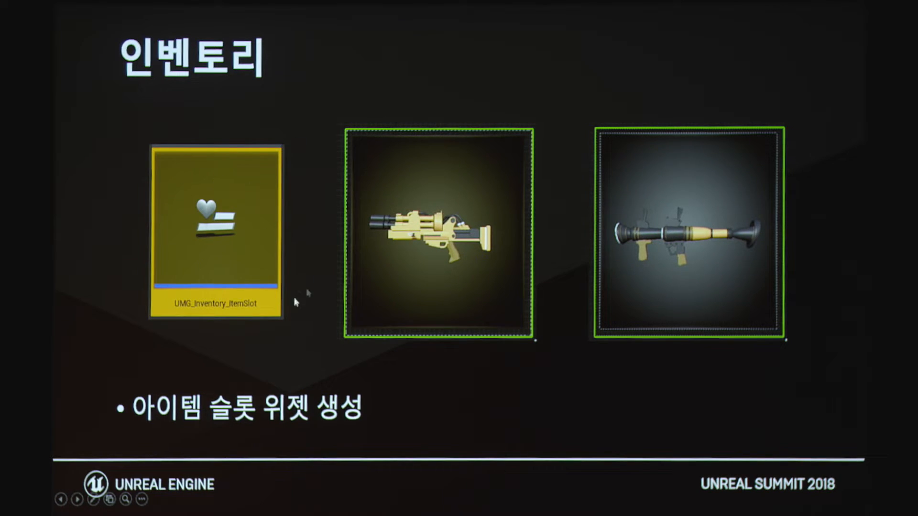
Step: Switch to the UMG_Inventory designer and look at individual slots in the item grid and the equipment column
key(alt+Tab)
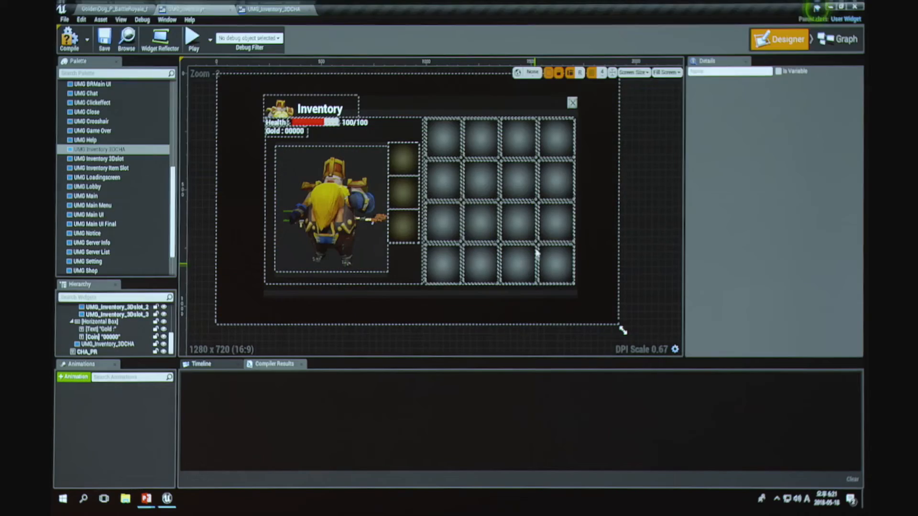
click(479, 180)
click(403, 191)
click(444, 223)
Step: Return to the slide show and advance through the structure creation slide to the Structure_ItemData variables
key(alt+Tab)
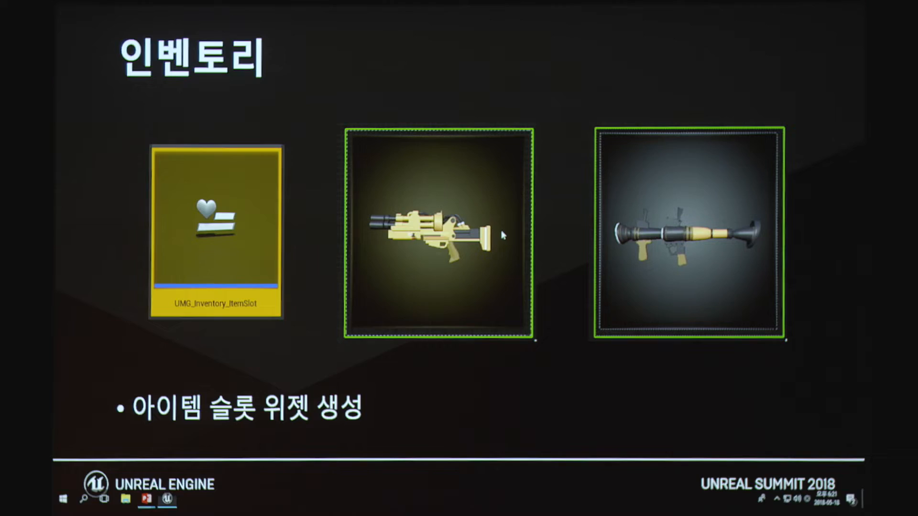
click(603, 314)
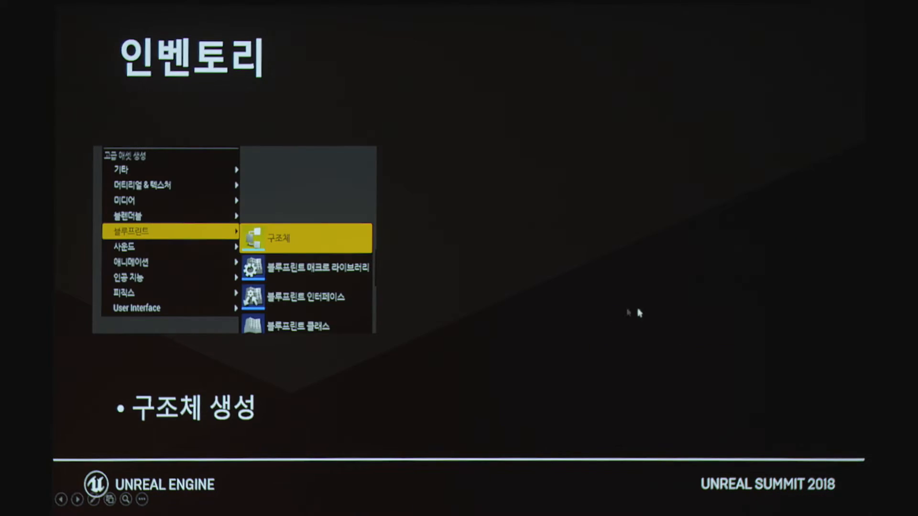
click(549, 293)
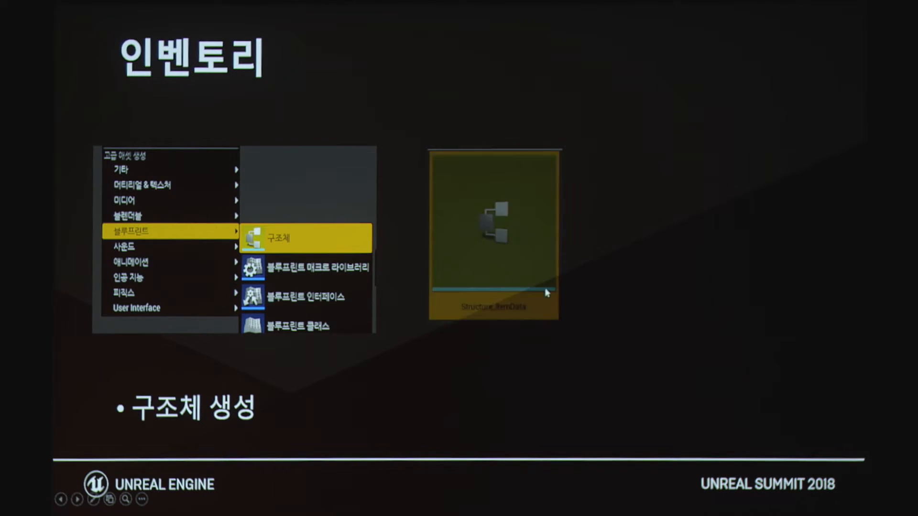
click(505, 293)
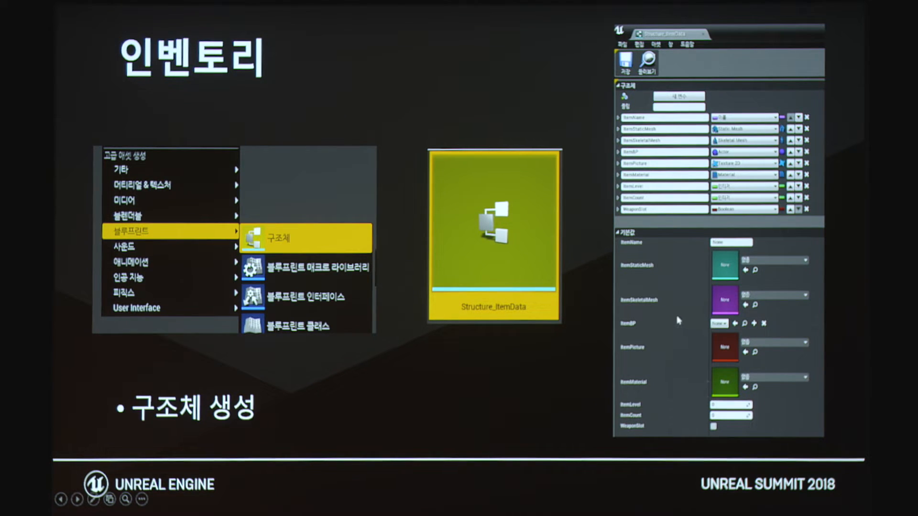
Step: Advance through the data table creation slide, from choosing Structure Item Data to the item table's rows
click(444, 205)
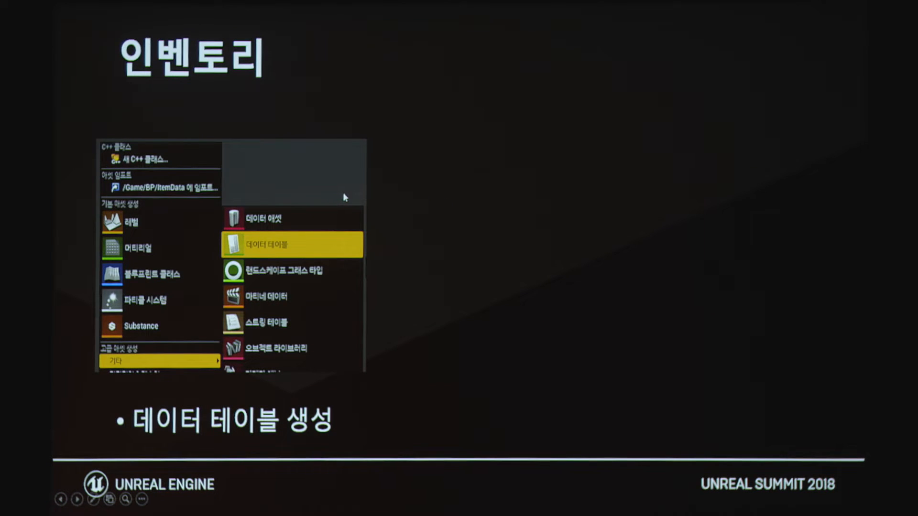
click(426, 207)
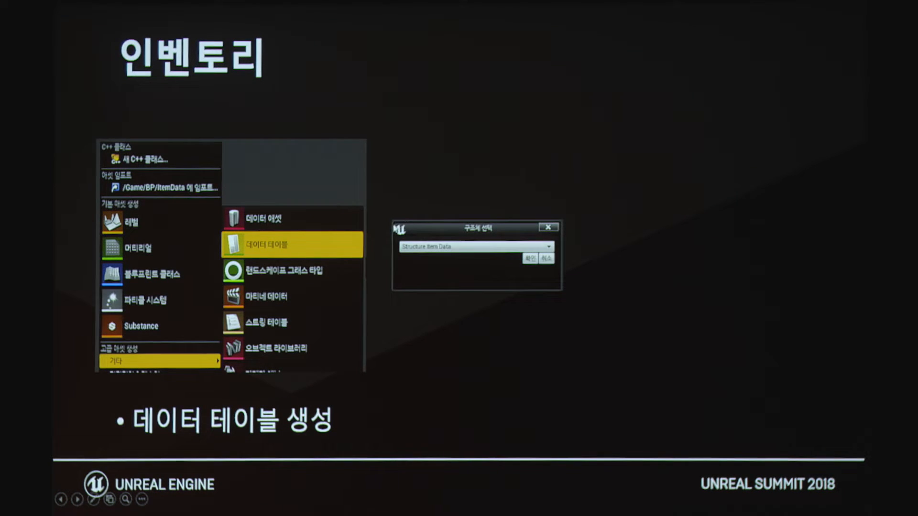
click(400, 254)
click(414, 291)
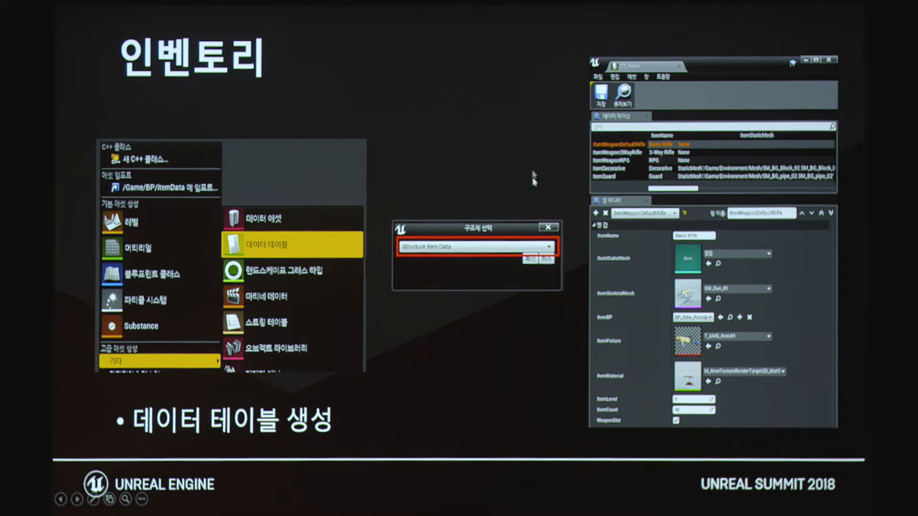
Step: Switch to Unreal's level editor and open the ItemData folder under BP, passing through the Weapon folder
key(alt+Tab)
click(115, 9)
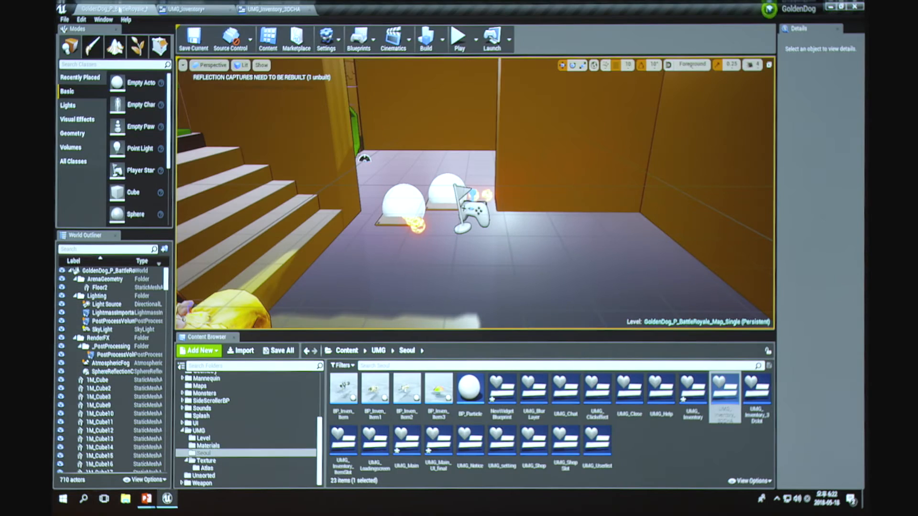
scroll(230, 415, up, 5)
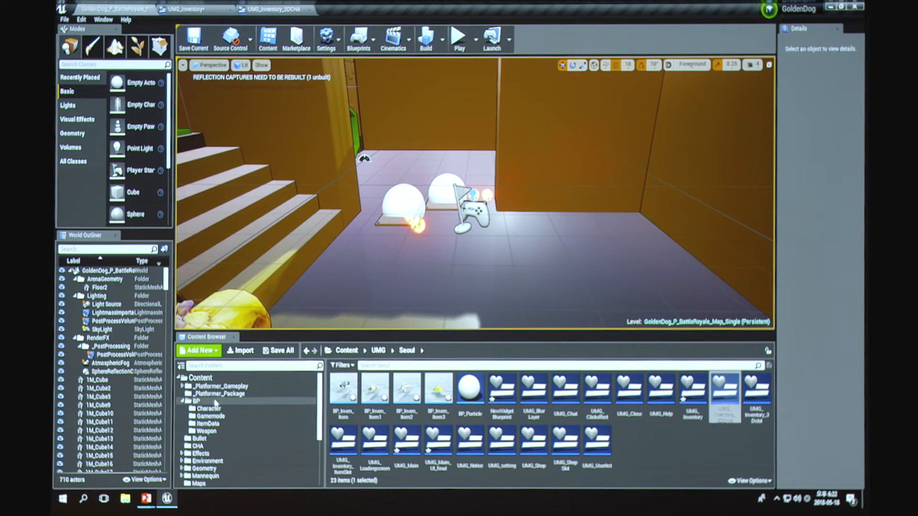
click(229, 432)
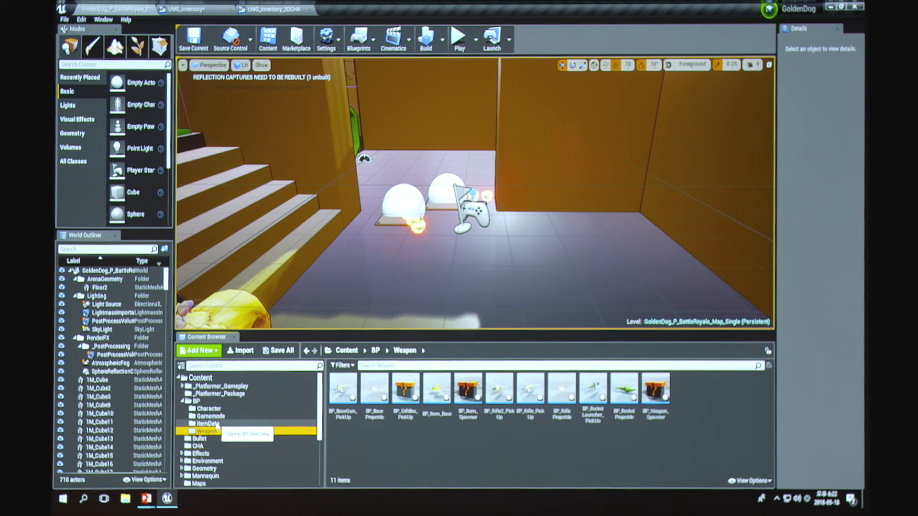
click(230, 425)
Step: Open the Structure_ItemData asset and look through its variables and default values
double_click(406, 390)
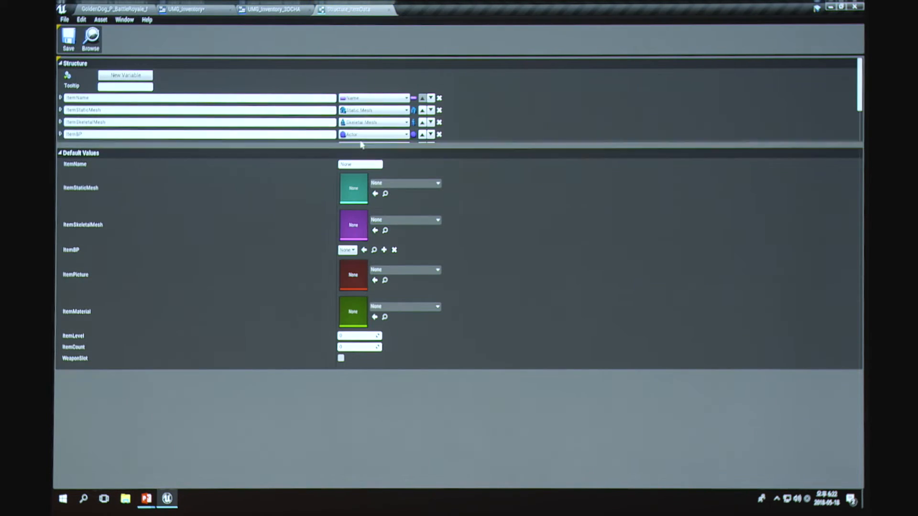
scroll(365, 129, down, 3)
scroll(368, 106, up, 3)
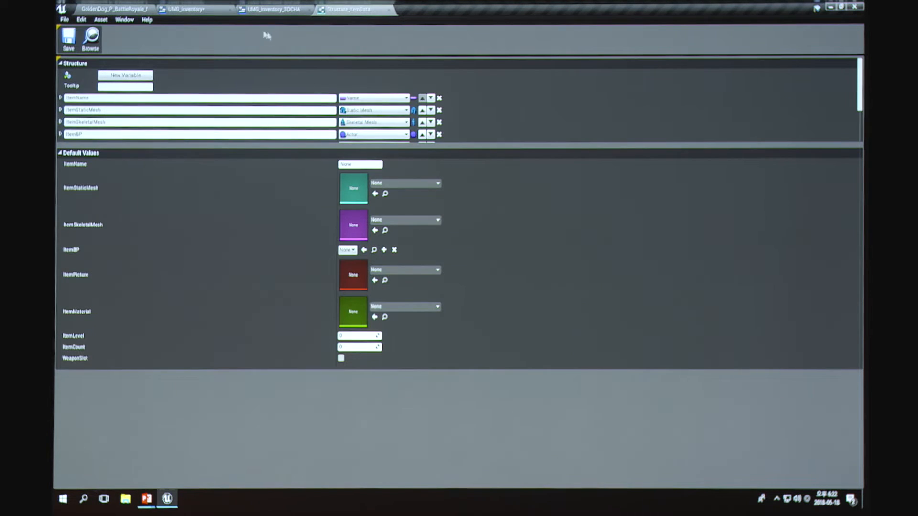
Step: Open the DT_Items data table from the level editor and examine the 3-Way Rifle, RPG, Decorative and Guard rows
click(135, 9)
double_click(341, 395)
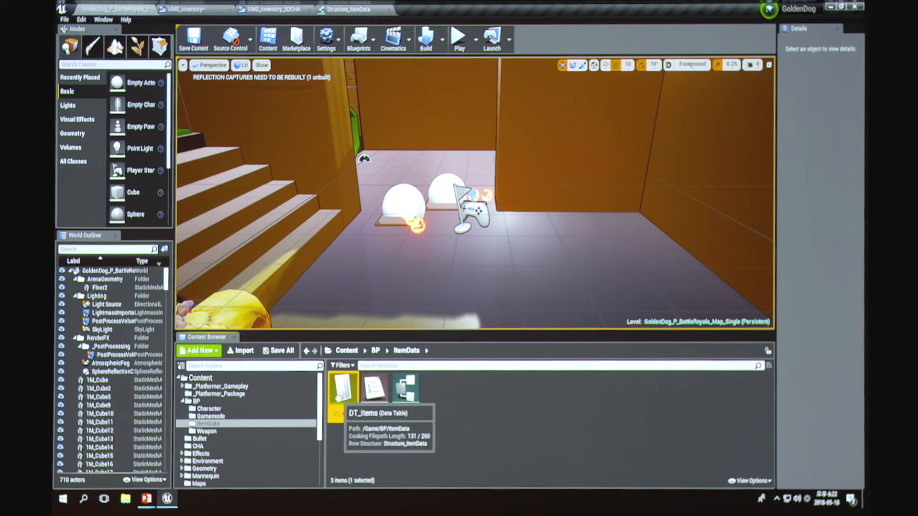
click(96, 100)
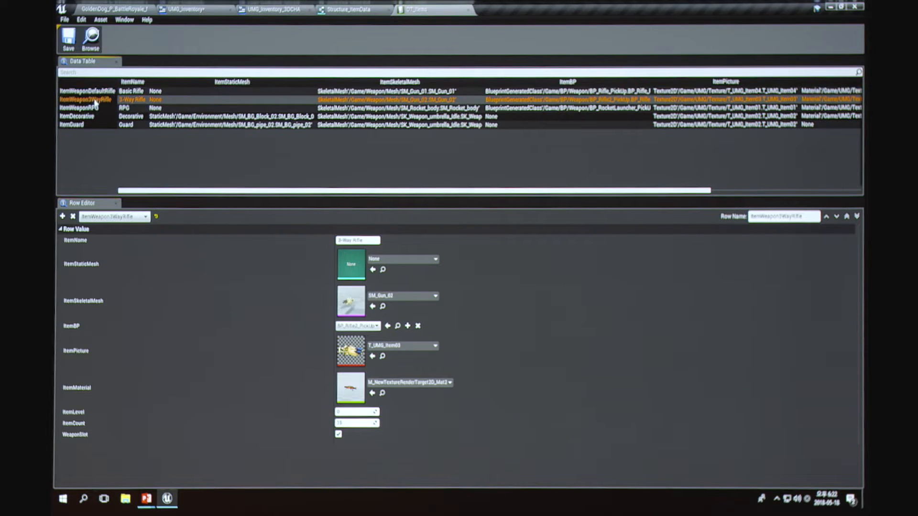
click(93, 109)
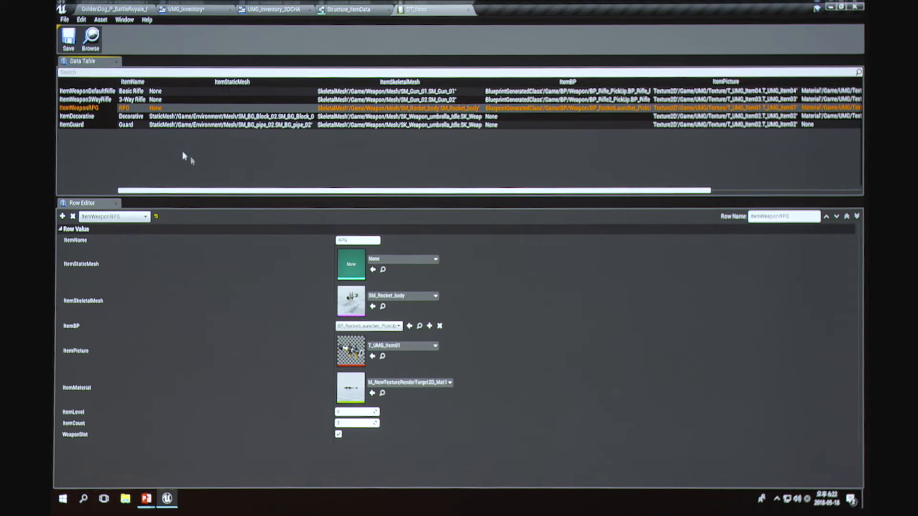
click(77, 117)
click(72, 124)
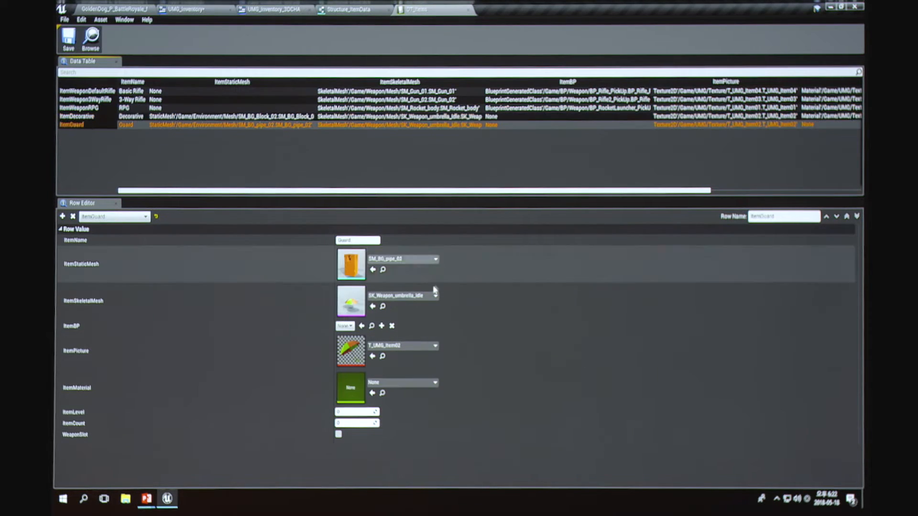
Step: Go back to the slide show and advance to the My Character ItemMap variable slide and its blueprint graph
click(179, 9)
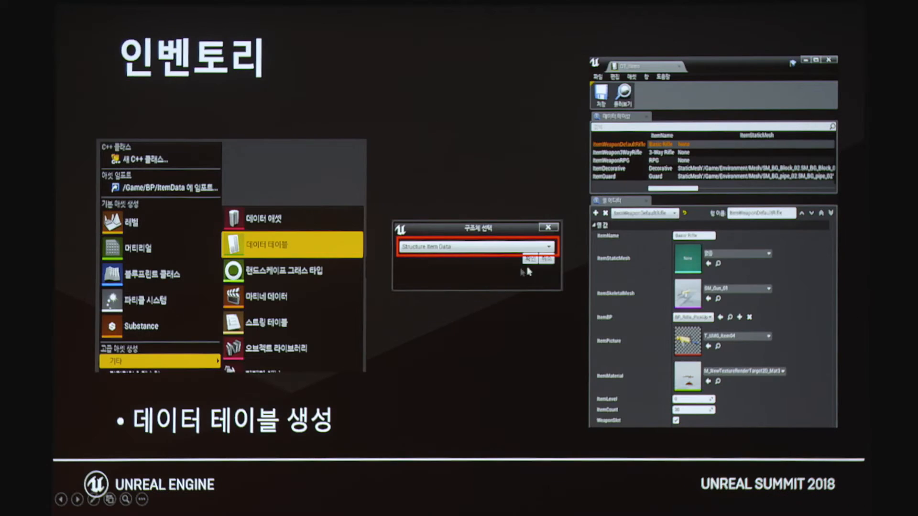
click(523, 295)
click(526, 304)
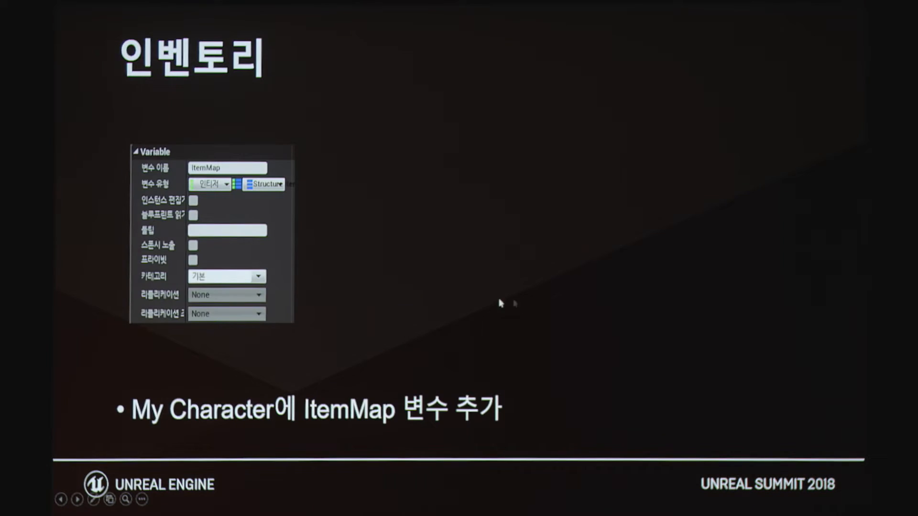
click(444, 271)
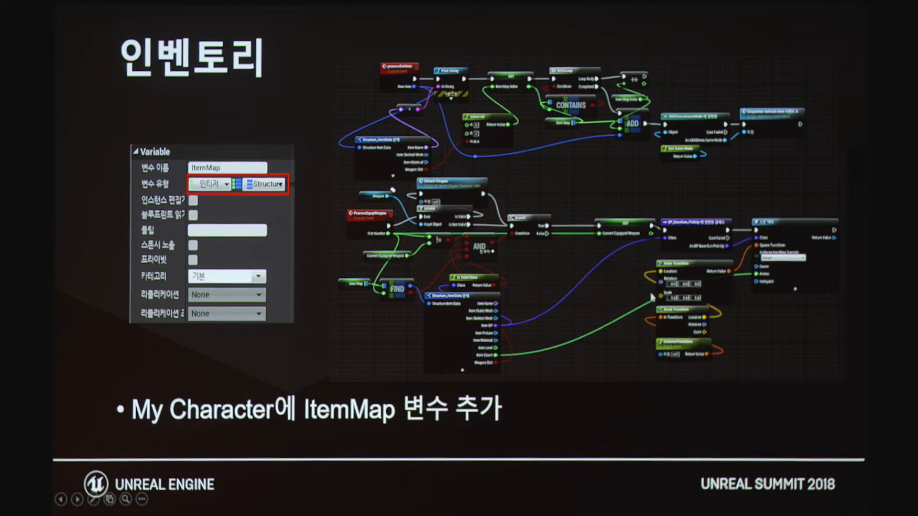
Step: Advance to the Item BP slide and reveal its Construction Script and event graph images
click(417, 185)
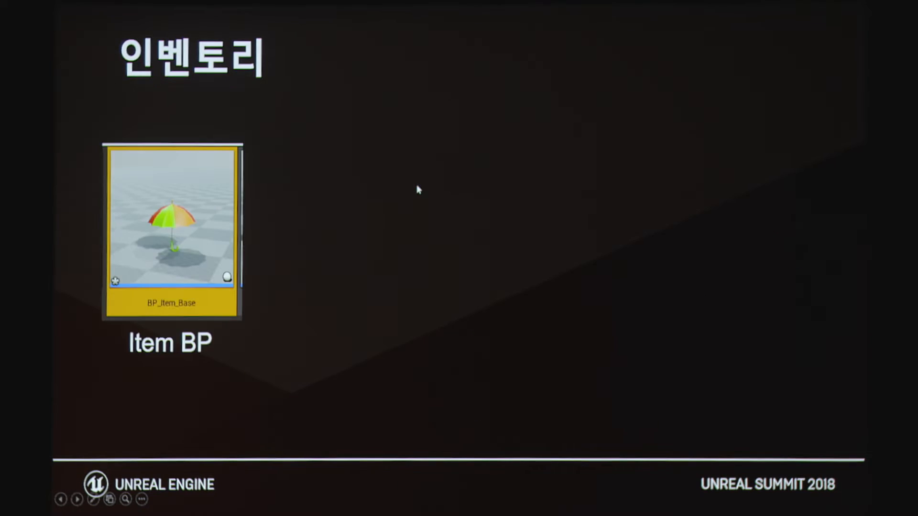
click(367, 189)
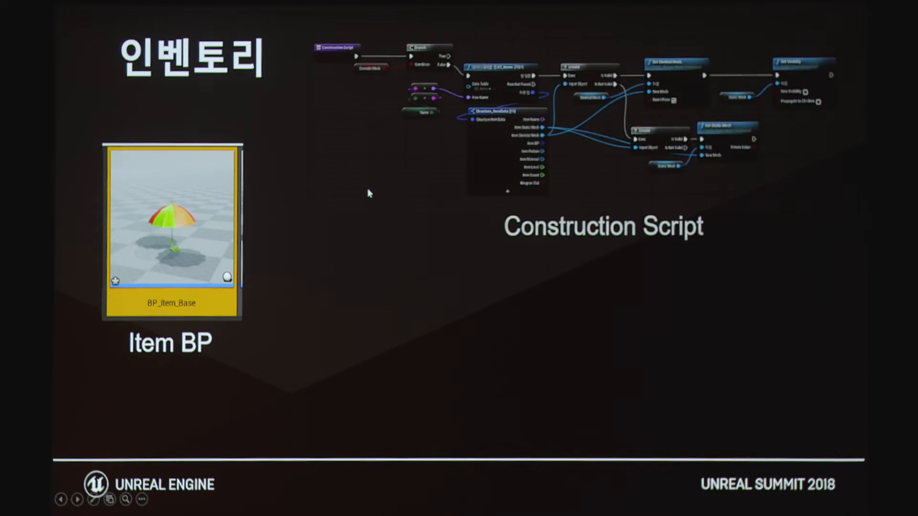
click(396, 201)
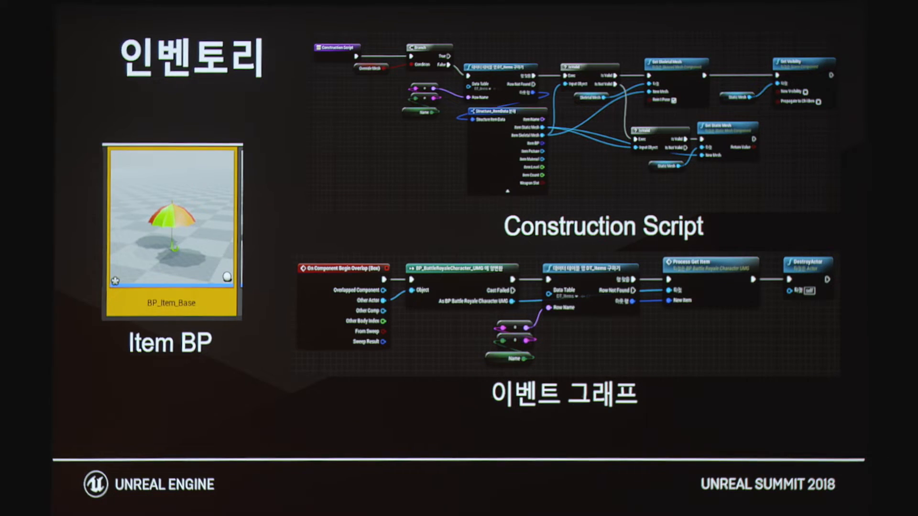
Step: Advance to the Uniform Grid Panel slide and reveal the panel list and the example with one item slot
key(Right)
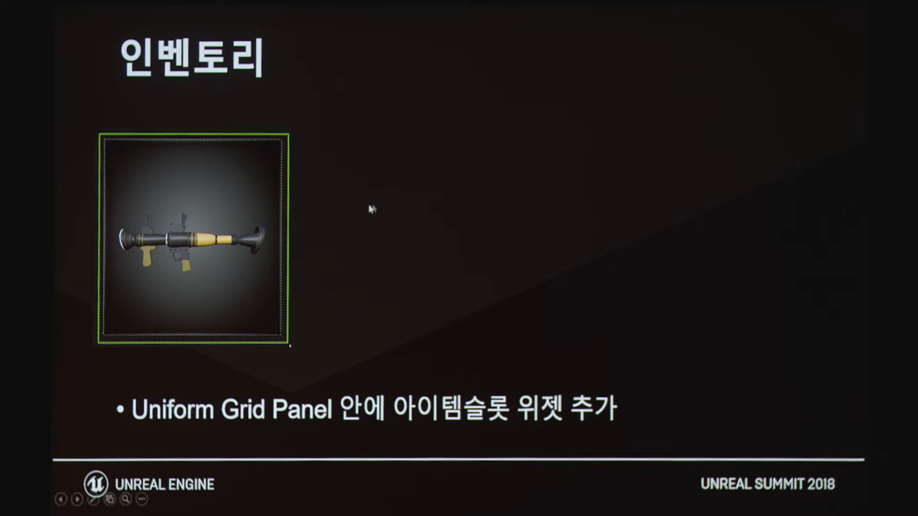
click(390, 188)
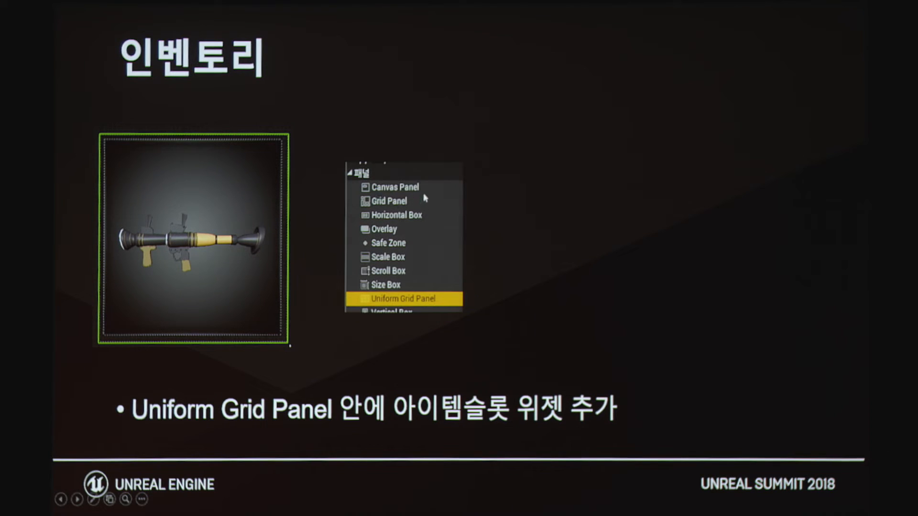
click(467, 262)
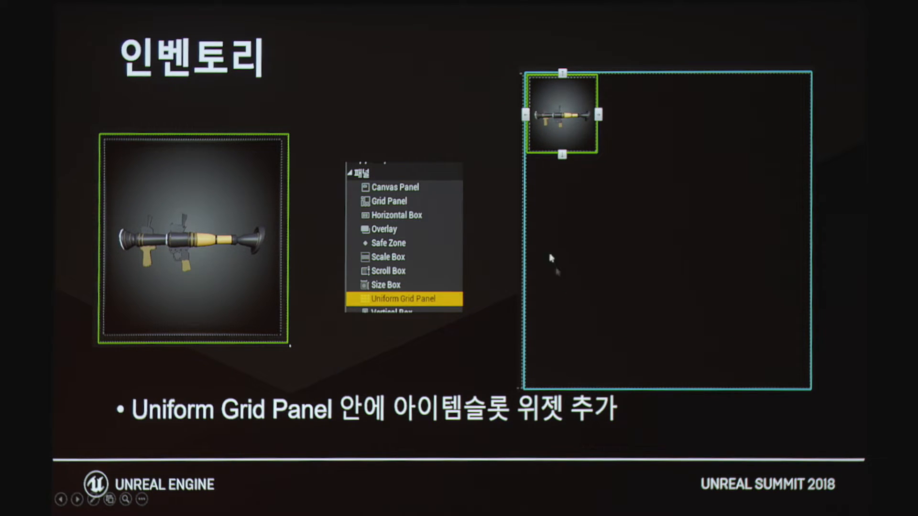
Step: Switch to the UMG_Inventory designer and examine the first item slot and the Uniform Grid Panel that contains it
key(alt+Tab)
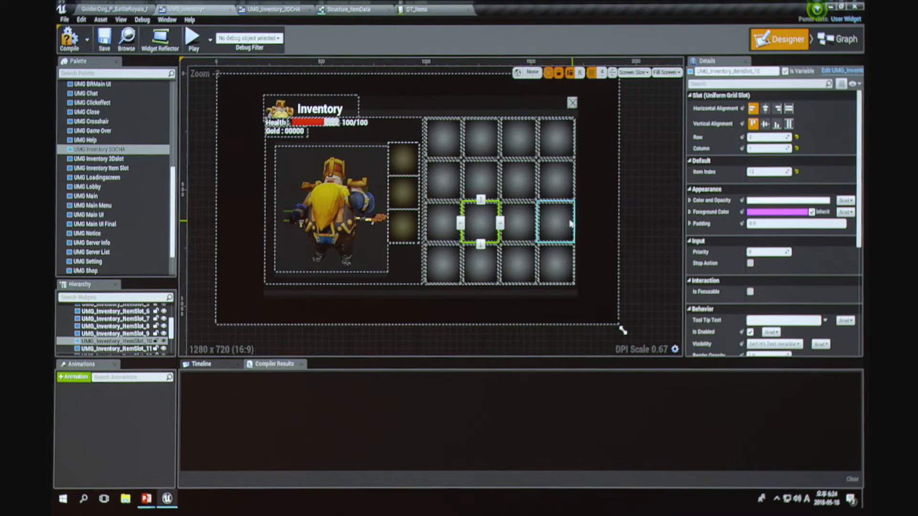
click(442, 147)
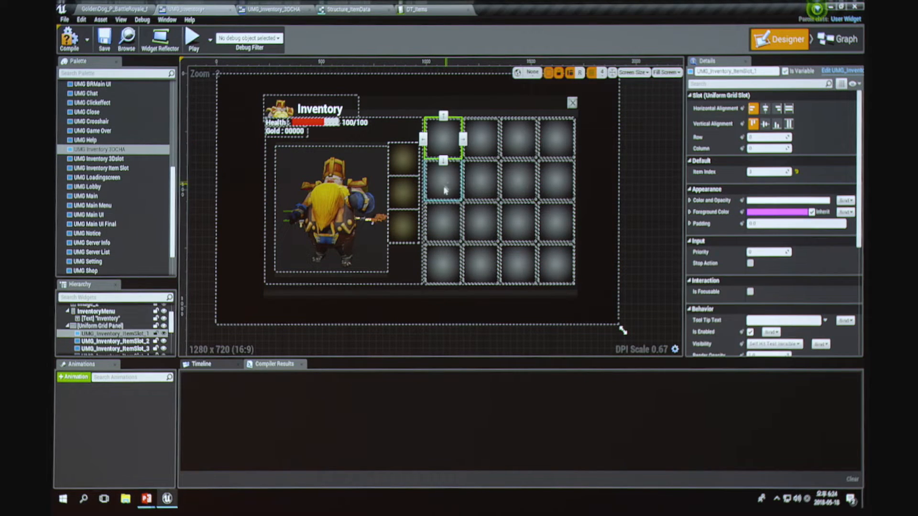
scroll(445, 189, up, 2)
scroll(406, 139, up, 3)
click(111, 325)
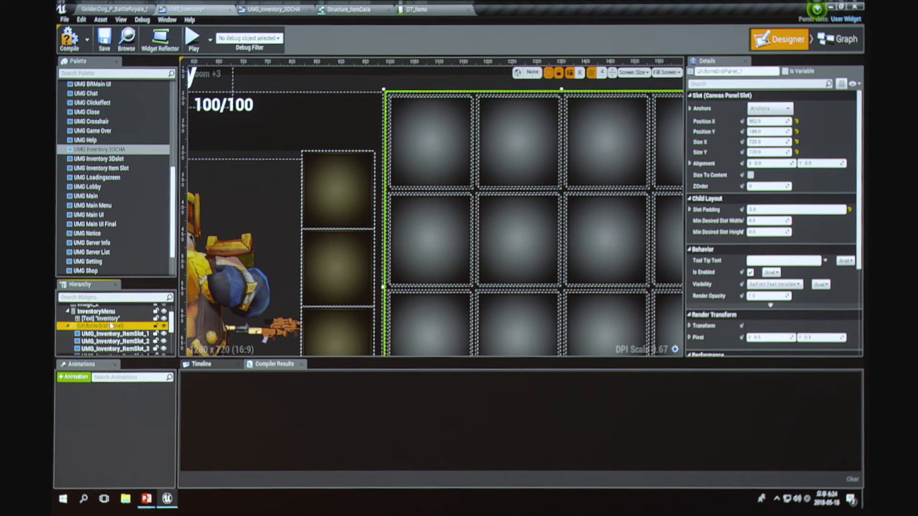
scroll(580, 179, down, 6)
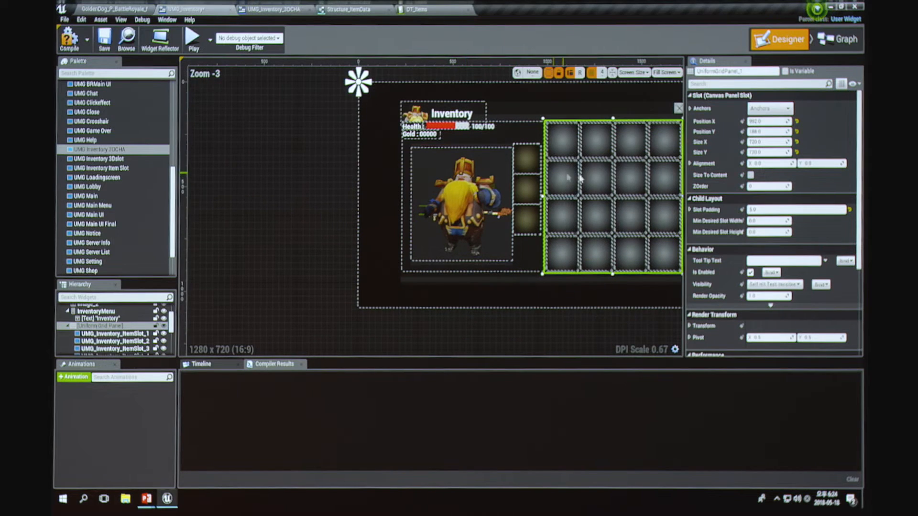
right_drag(526, 191, 522, 165)
scroll(416, 187, up, 2)
right_drag(371, 187, 363, 275)
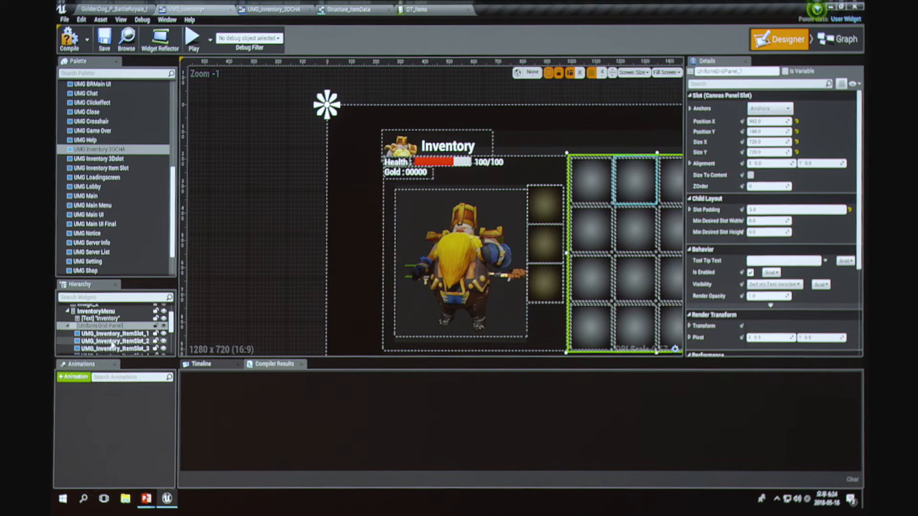
Step: Add a Uniform Grid Panel about 373 units wide to the canvas at X 96, partly over the character preview
scroll(61, 212, up, 8)
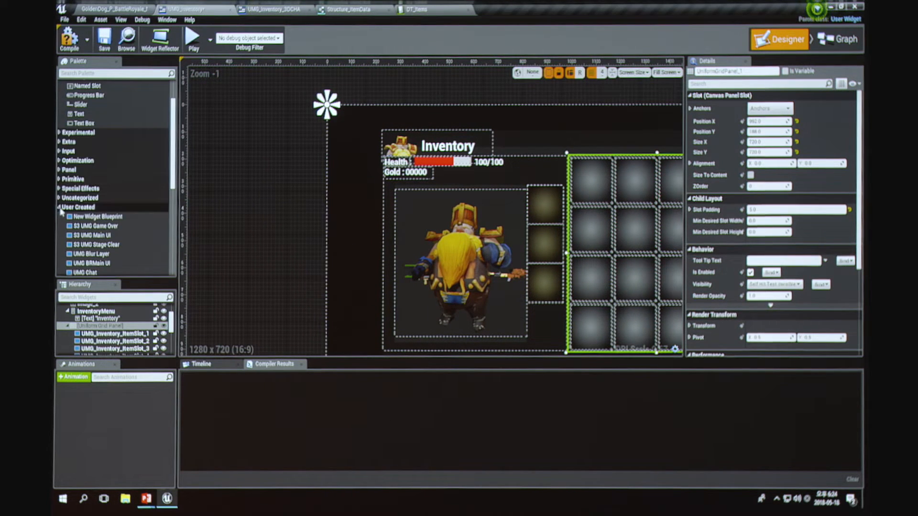
click(61, 207)
click(63, 170)
scroll(88, 220, down, 1)
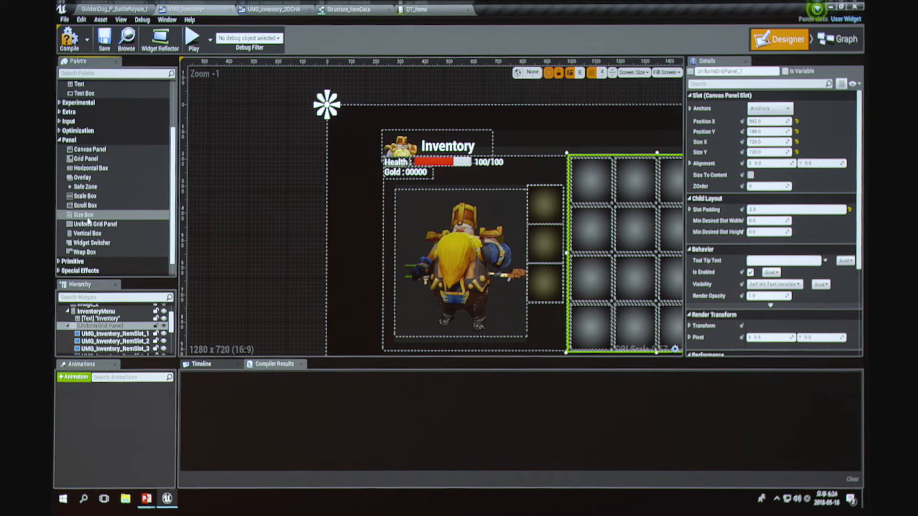
drag(91, 224, 442, 315)
Step: Place a UMG Inventory Item Slot in the new Uniform Grid Panel and enlarge the panel to about 579 units wide
scroll(89, 205, down, 1)
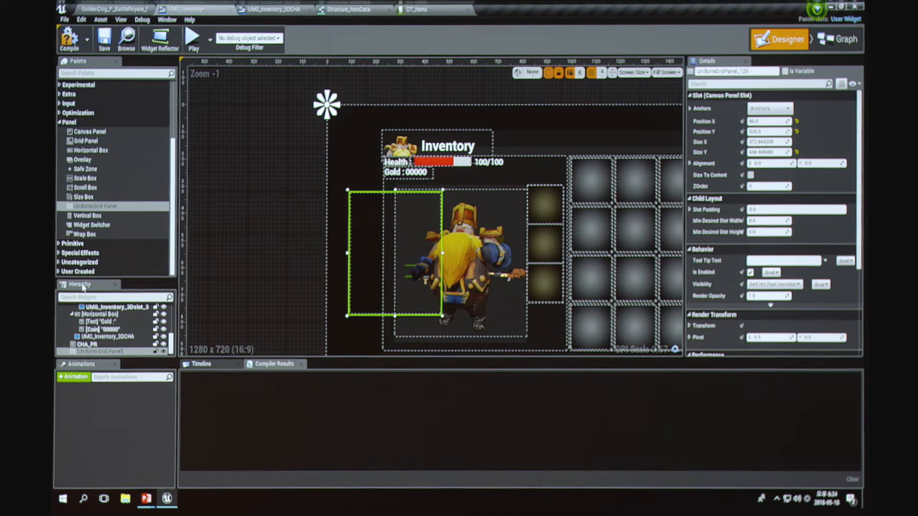
click(59, 272)
scroll(106, 234, down, 12)
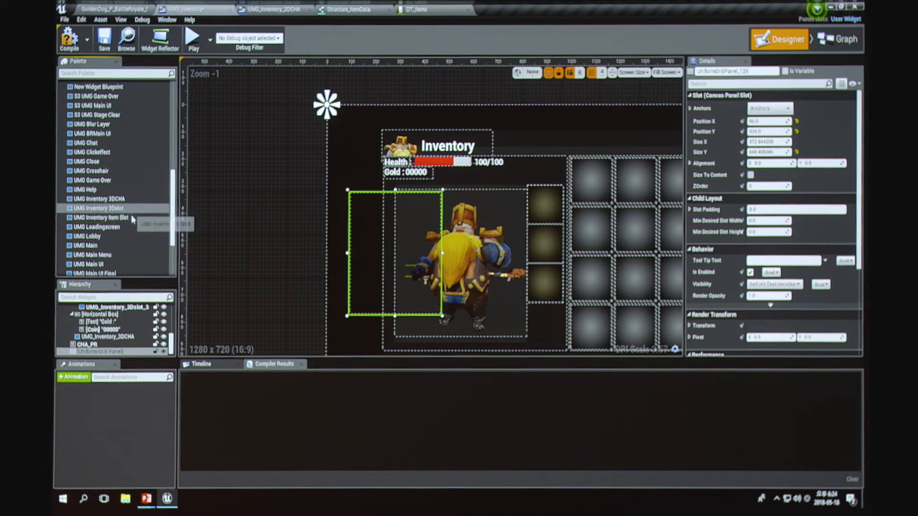
drag(129, 218, 378, 230)
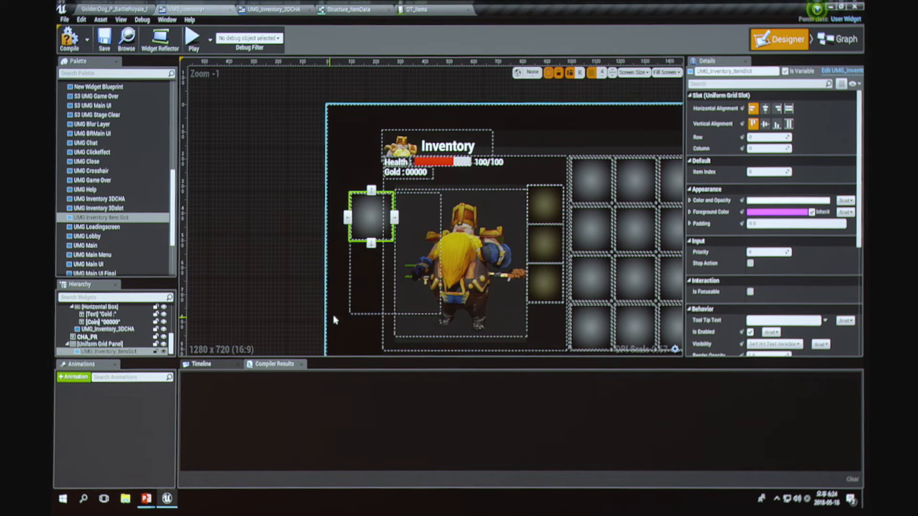
click(365, 302)
drag(442, 316, 493, 333)
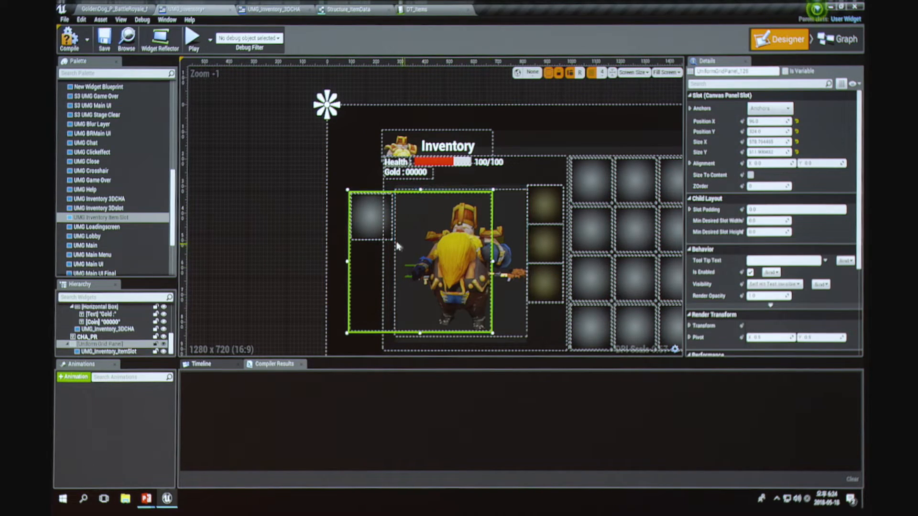
Step: Add a second UMG Inventory Item Slot to the new Uniform Grid Panel and shift the slots along its first row
click(365, 218)
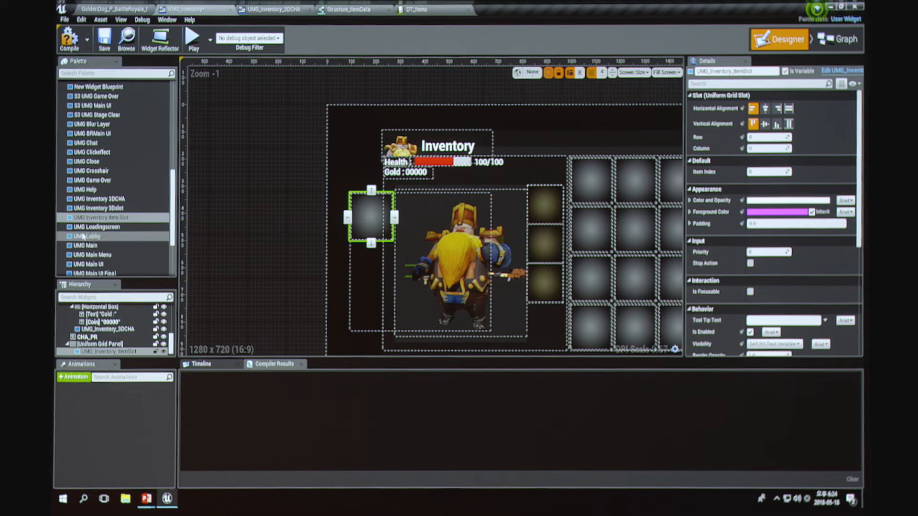
scroll(82, 236, down, 3)
click(123, 143)
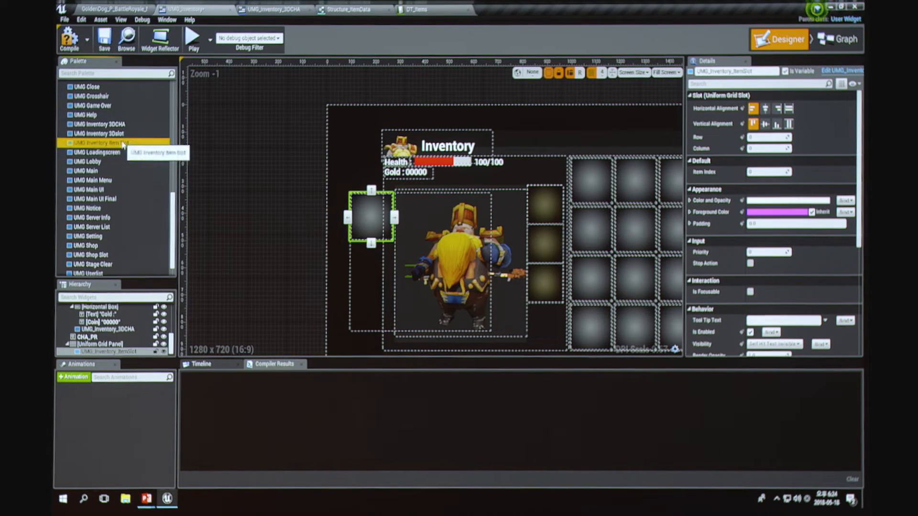
drag(122, 143, 103, 345)
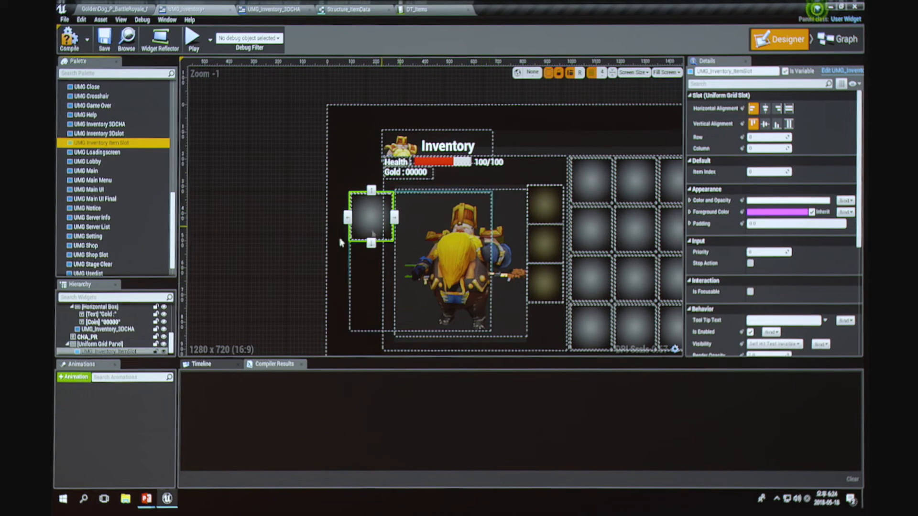
drag(111, 349, 395, 224)
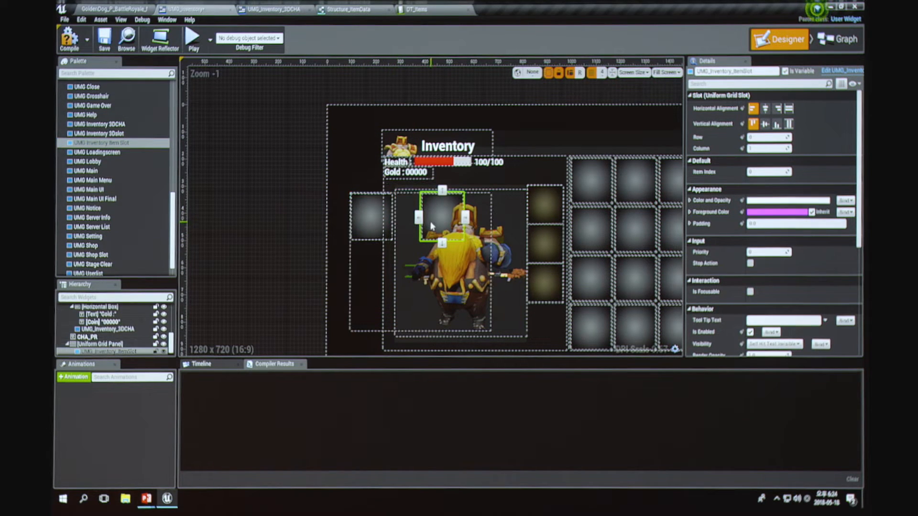
click(466, 220)
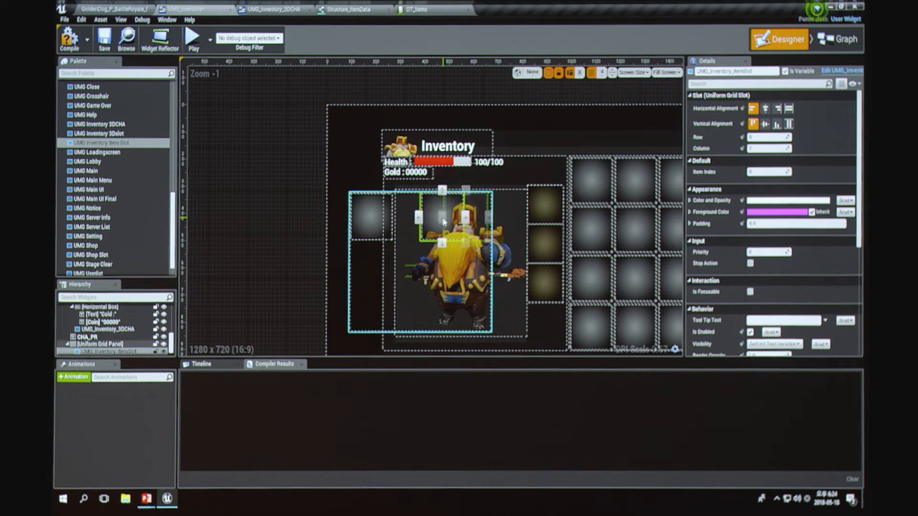
click(443, 218)
drag(109, 144, 126, 344)
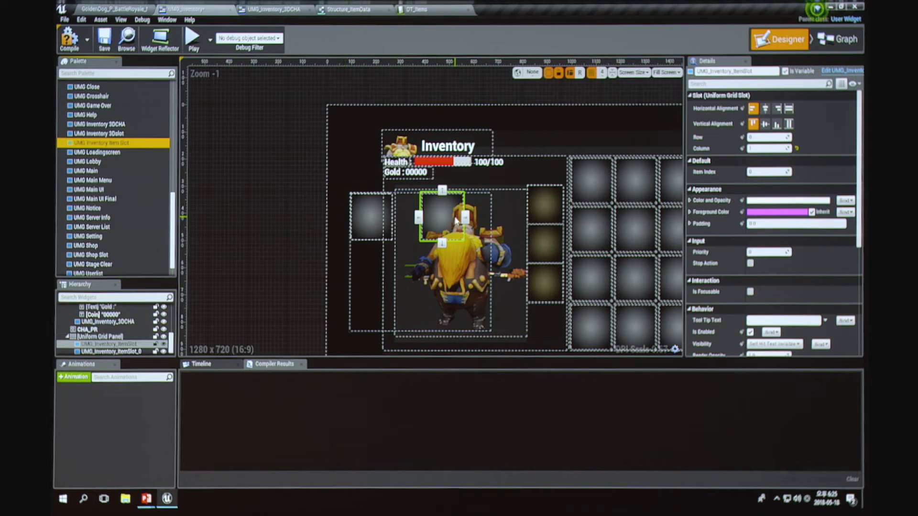
drag(454, 224, 416, 223)
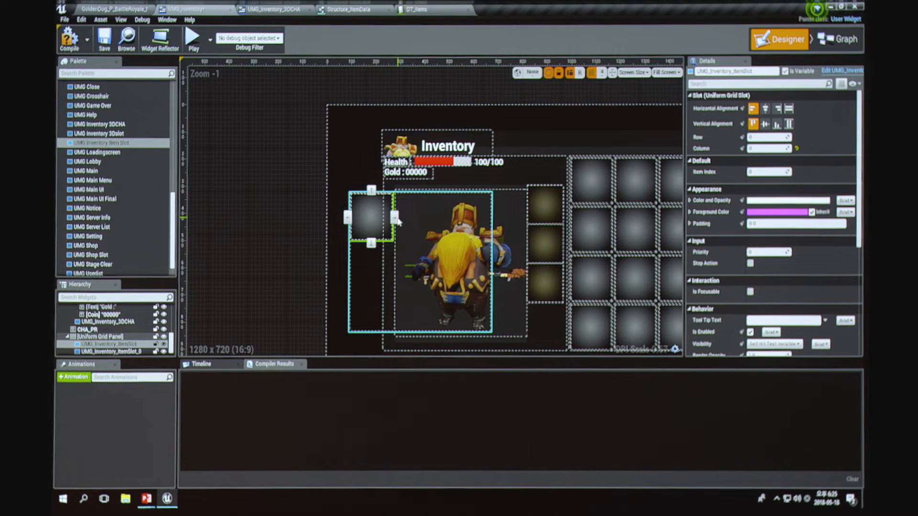
Step: Paste a third item slot into the grid panel and arrange the slots across columns 0, 1 and 2 of the first row
click(395, 218)
key(ctrl+v)
click(396, 218)
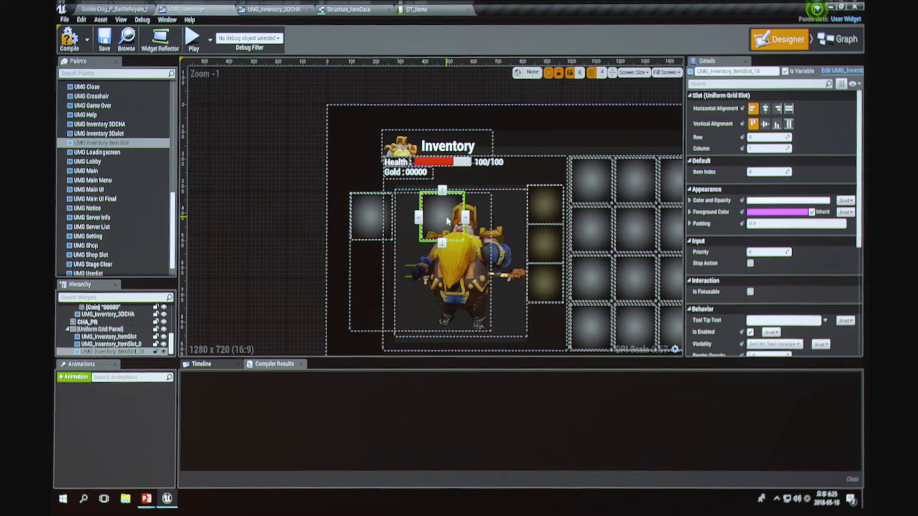
click(396, 221)
click(462, 221)
mouse_move(464, 219)
mouse_down()
mouse_move(373, 217)
mouse_move(469, 212)
mouse_up()
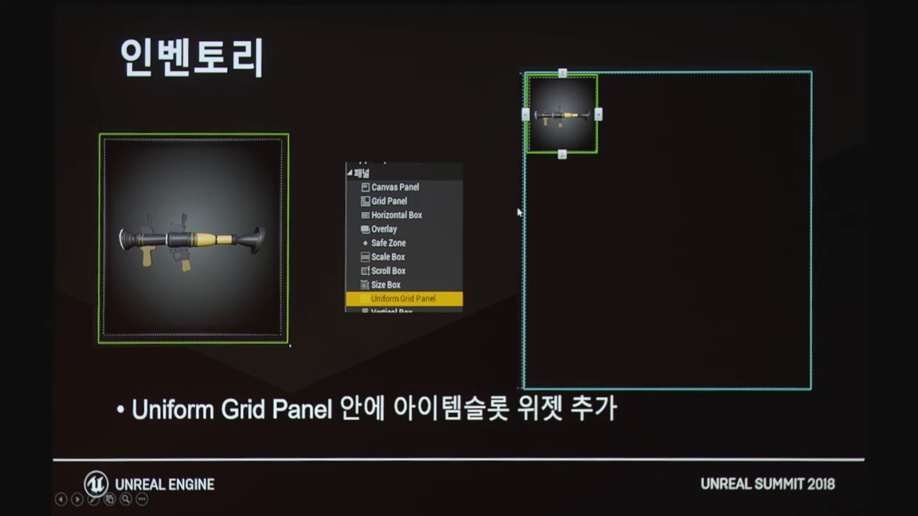
Step: Examine the complete four-by-four item slot grid in the UMG_Inventory designer in Unreal
click(520, 212)
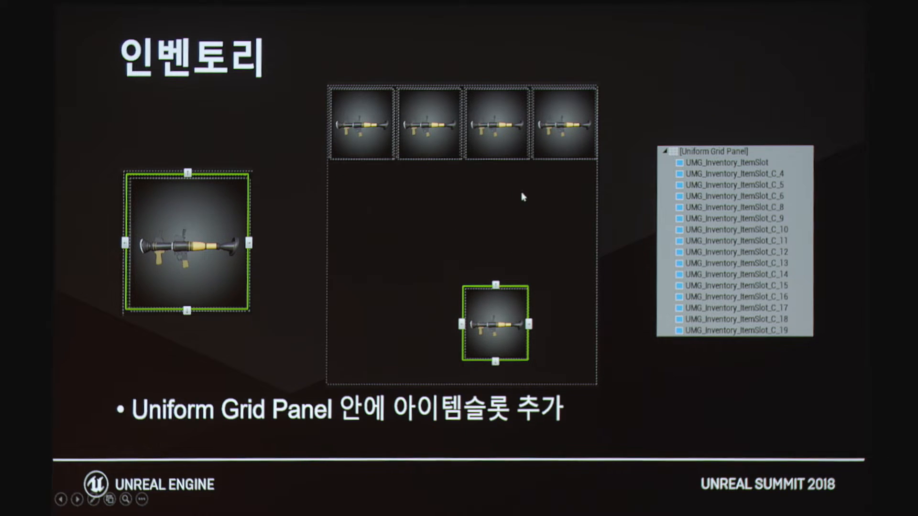
key(alt+Tab)
right_drag(605, 193, 393, 134)
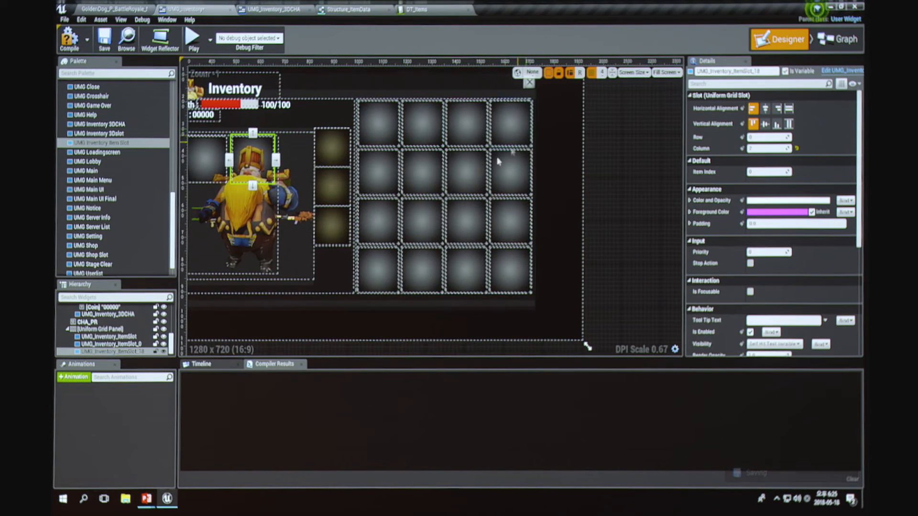
right_drag(381, 208, 503, 213)
Step: Switch back to the slides and advance past the item slot processing graph to the slide on placing Item BPs in the map
key(alt+Tab)
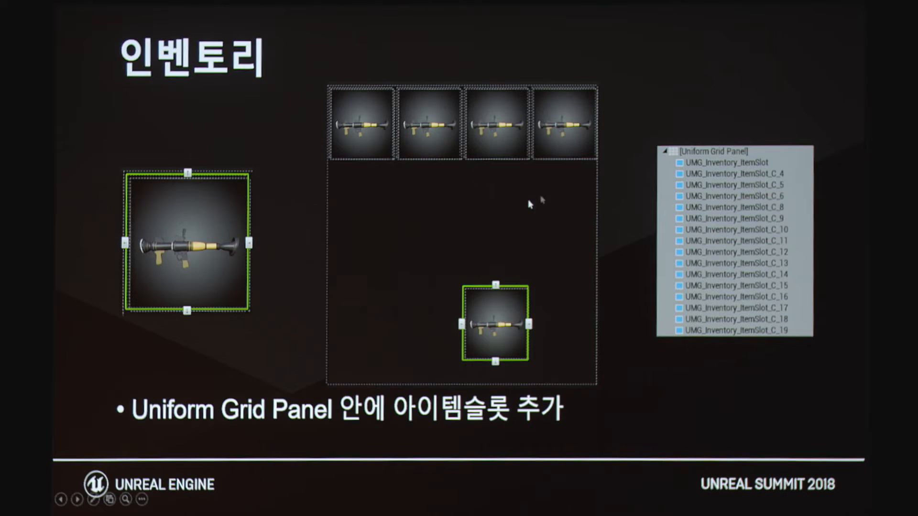
click(521, 209)
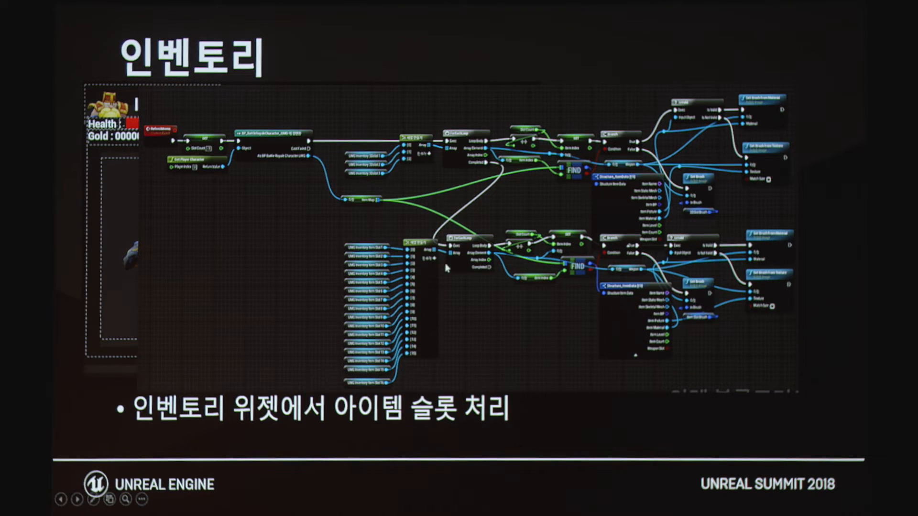
key(Right)
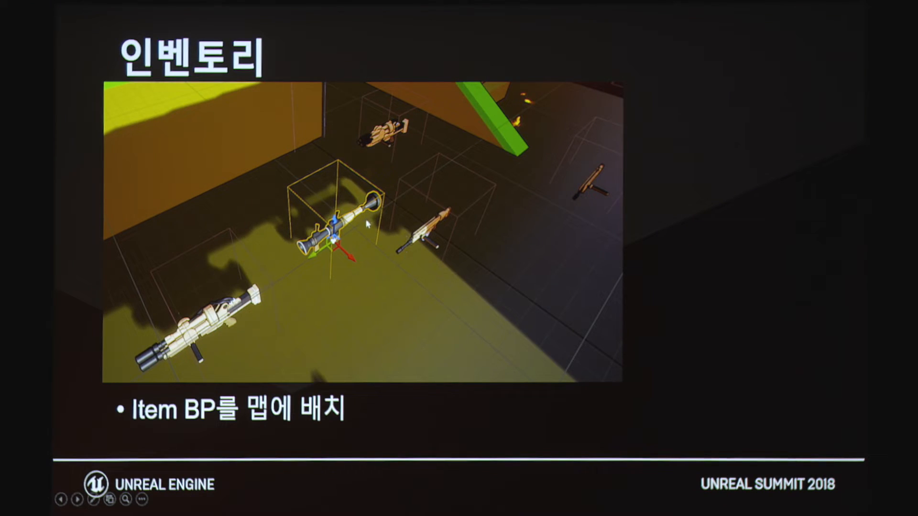
Step: Switch to the Unreal level editor, open BP_Inven_Item from the UMG/Seoul folder and view its 3D viewport
key(alt+Tab)
click(125, 9)
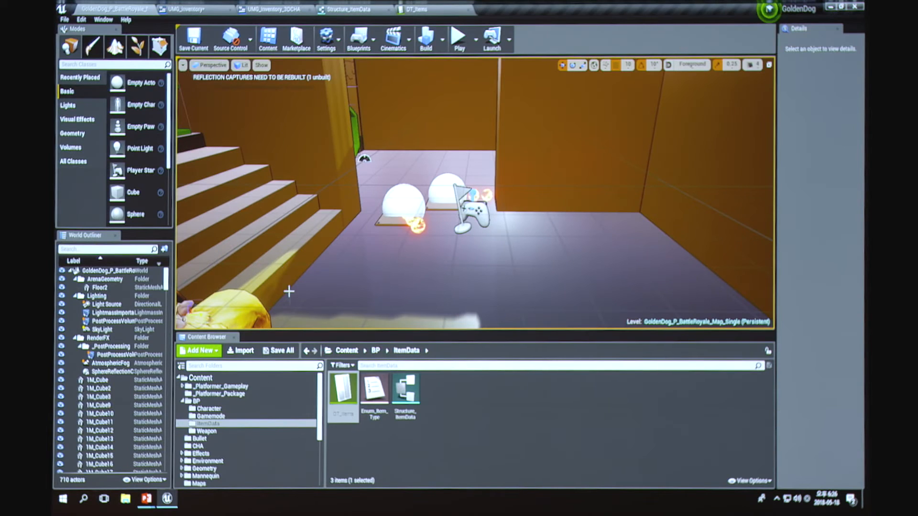
scroll(231, 444, down, 5)
click(203, 453)
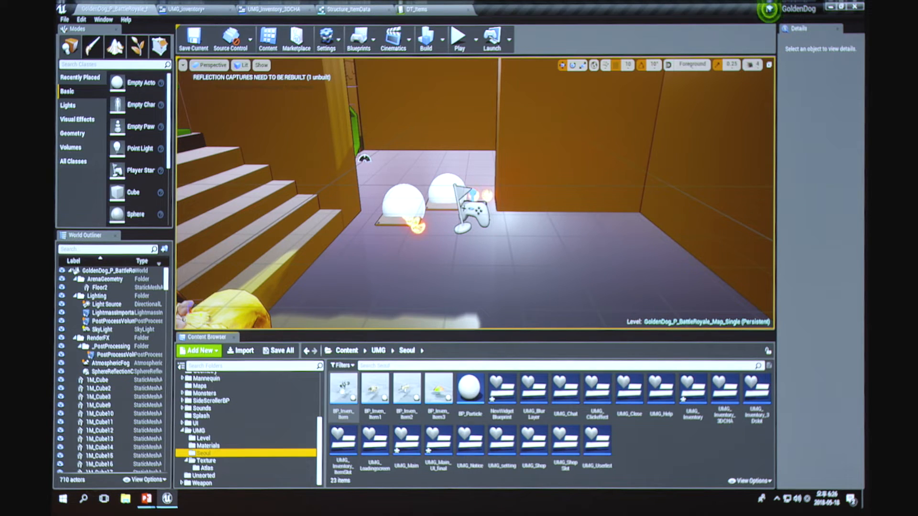
double_click(343, 388)
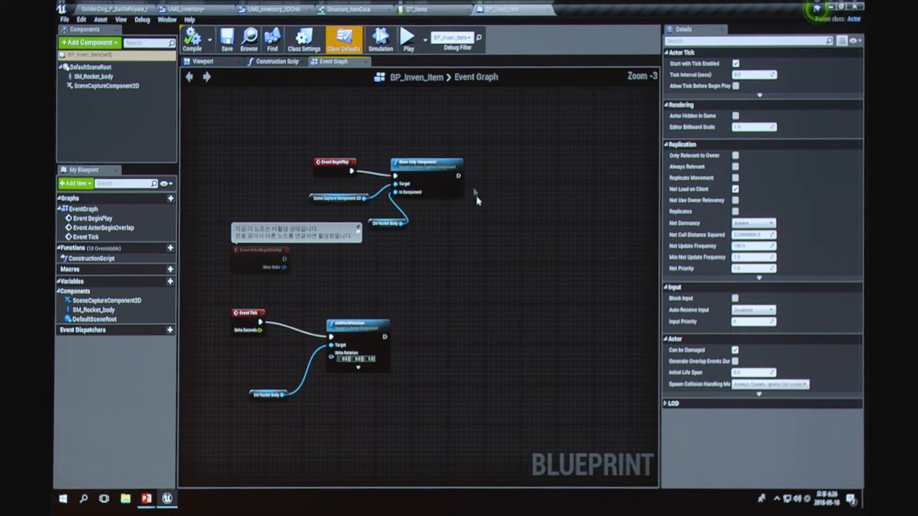
click(210, 61)
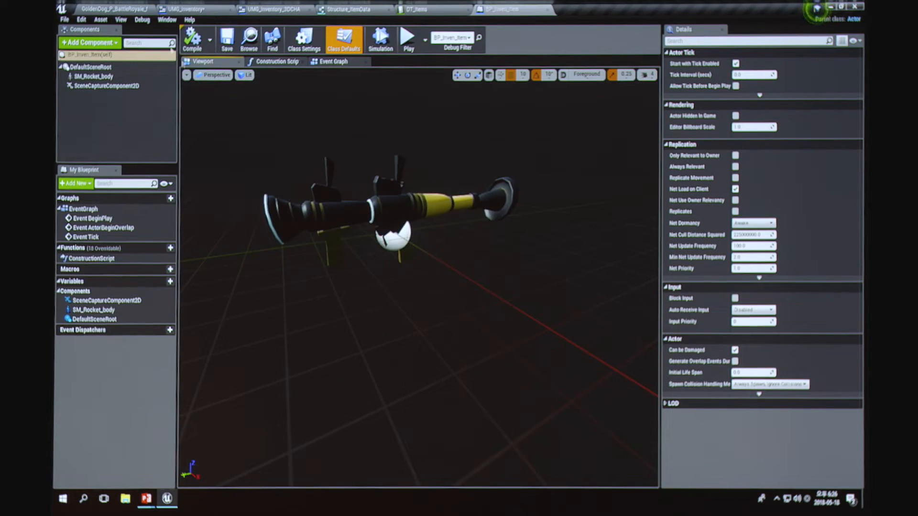
Step: Look around the level map, and advance the slides to the 3D model and particle rendering title
click(123, 8)
right_drag(493, 199, 336, 227)
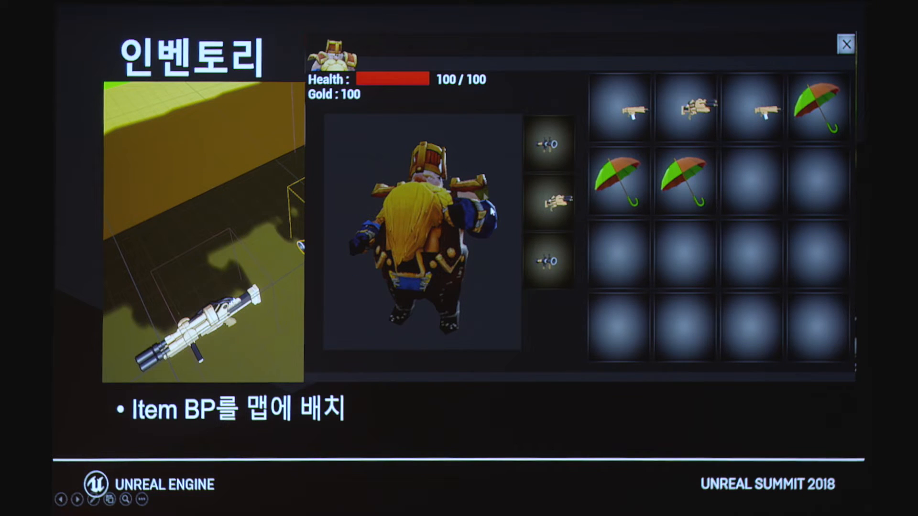
click(642, 245)
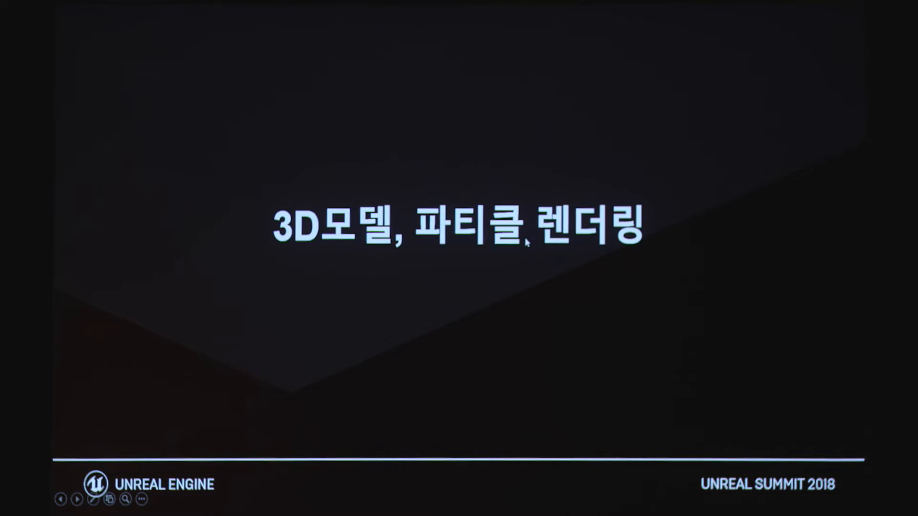
Step: Switch to the running game in Unreal, move the character forward, go full screen and open the inventory
key(alt+Tab)
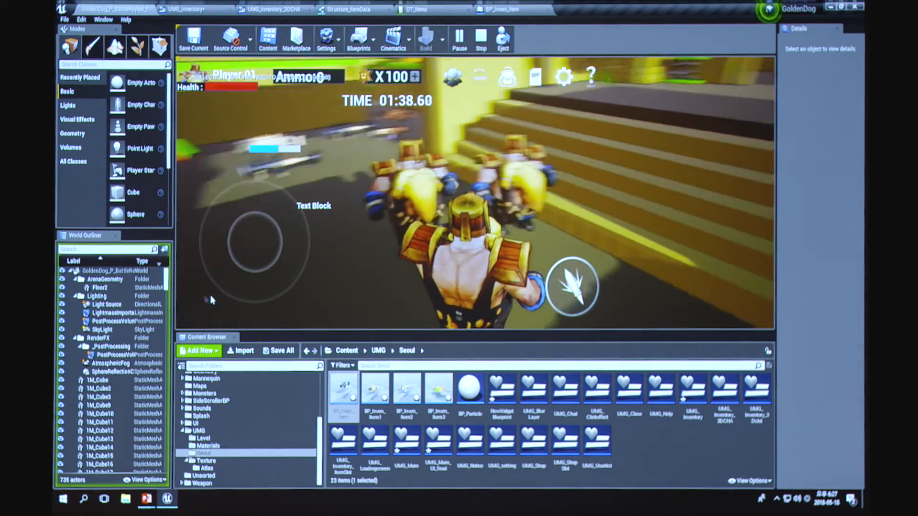
key(w)
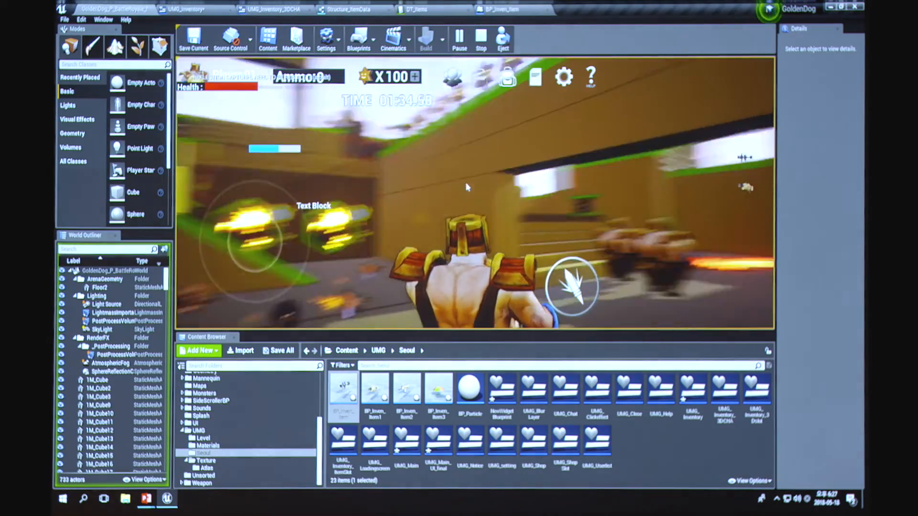
key(F11)
click(646, 44)
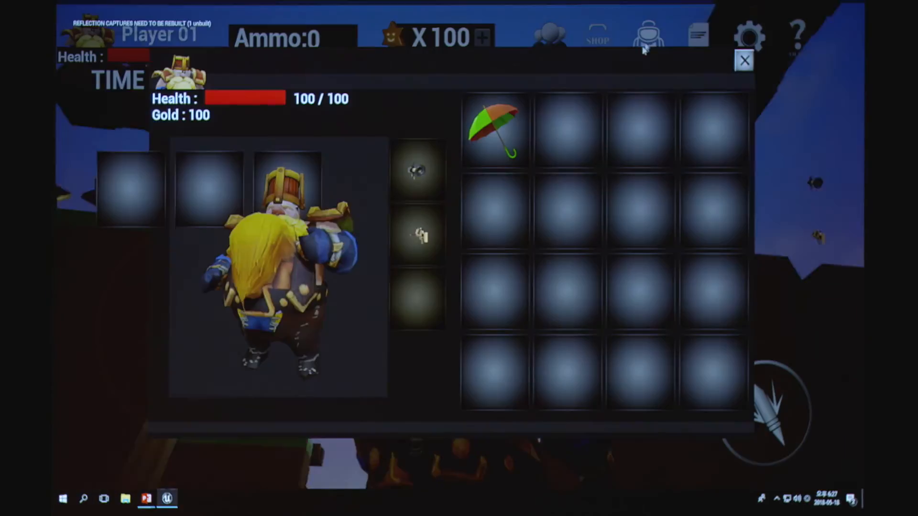
Step: Try to move the umbrella from the first inventory slot to the second equipment slot, and end the play session
mouse_move(483, 146)
mouse_down()
mouse_move(383, 203)
mouse_move(492, 140)
mouse_up()
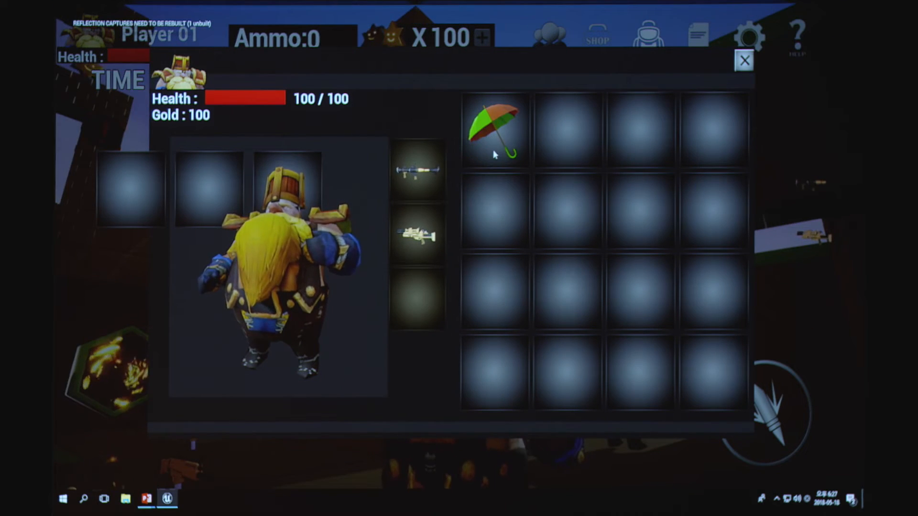
drag(487, 139, 419, 219)
key(Escape)
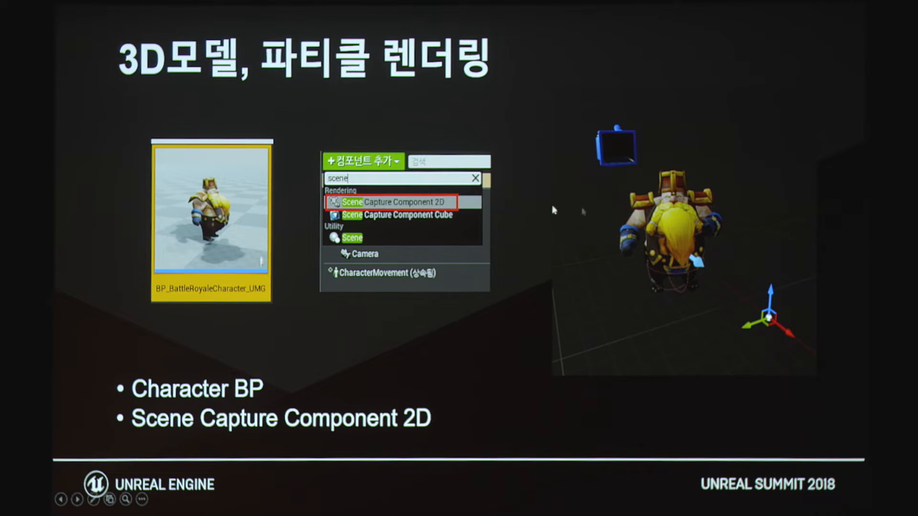
Step: Open BP_BattleRoyaleCharacter_UMG from Unreal's BP/Character folder and select its SceneCaptureComponent2D in the 3D viewport
key(alt+Tab)
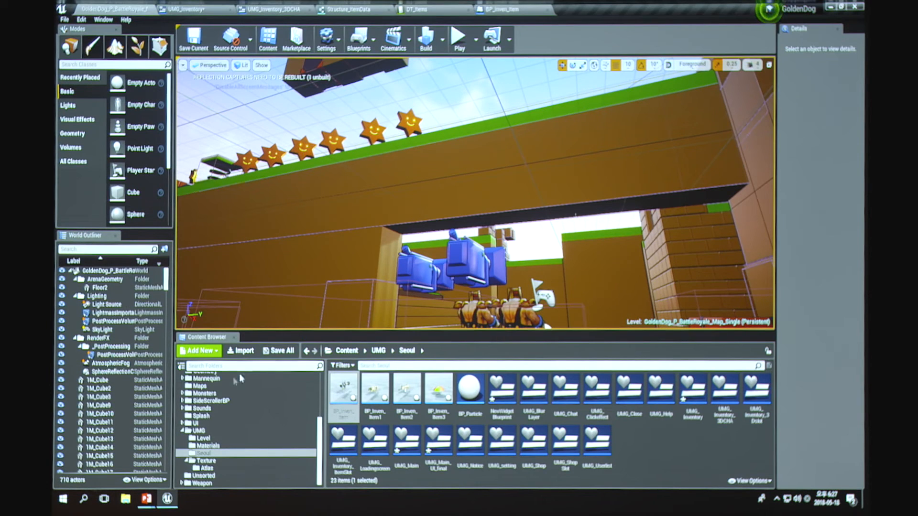
scroll(227, 393, up, 1)
scroll(225, 389, up, 4)
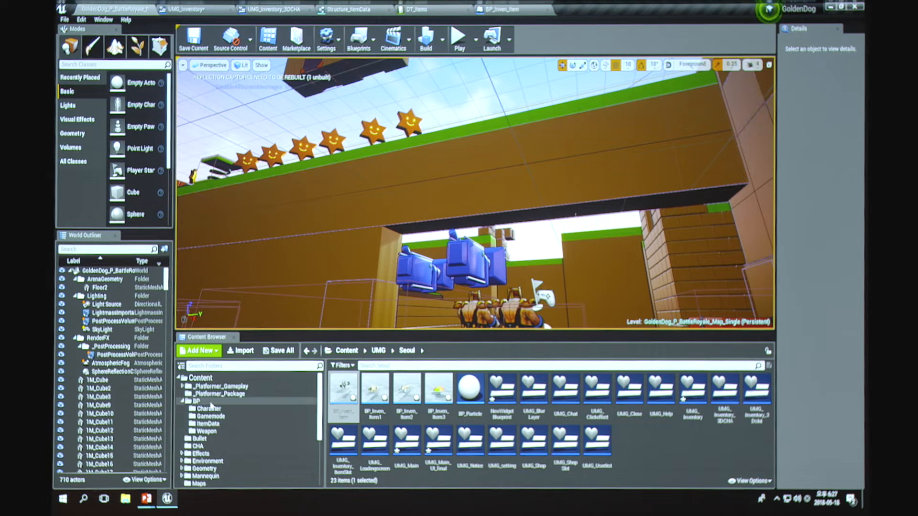
click(210, 410)
ctrl+scroll(406, 454, up, 3)
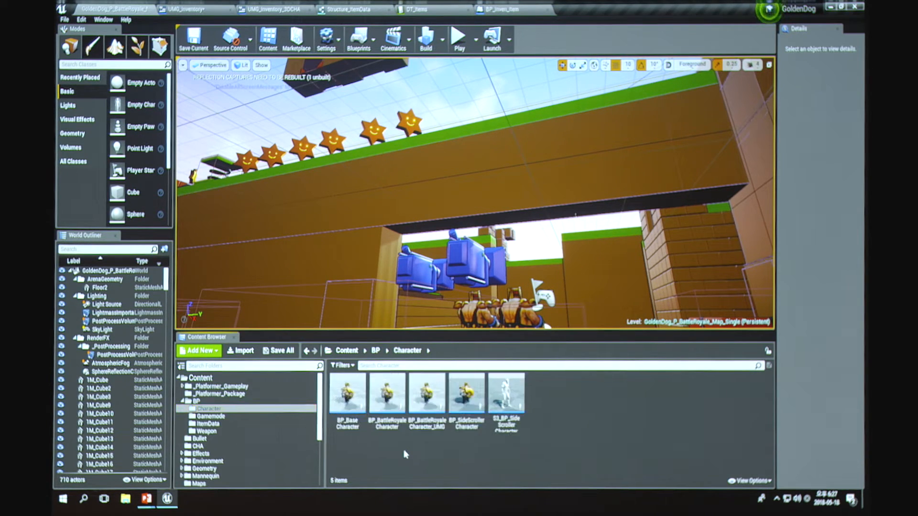
double_click(449, 399)
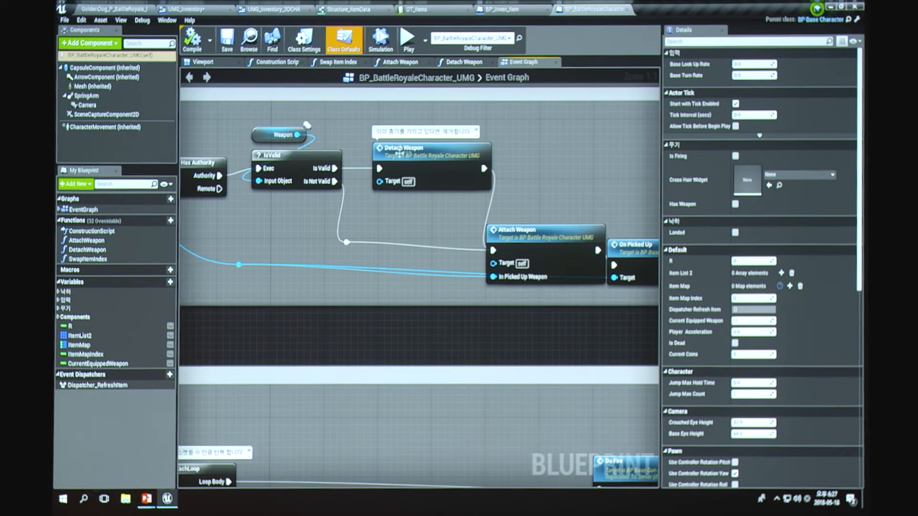
click(202, 62)
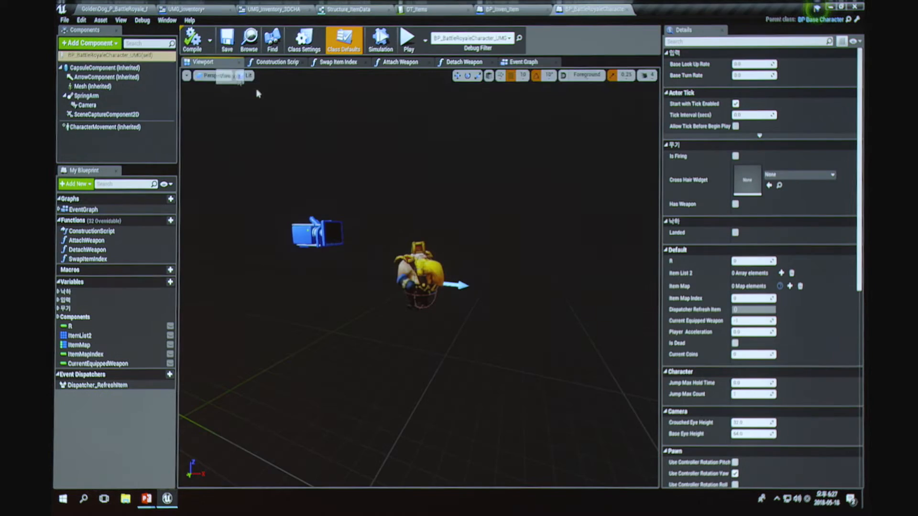
click(114, 114)
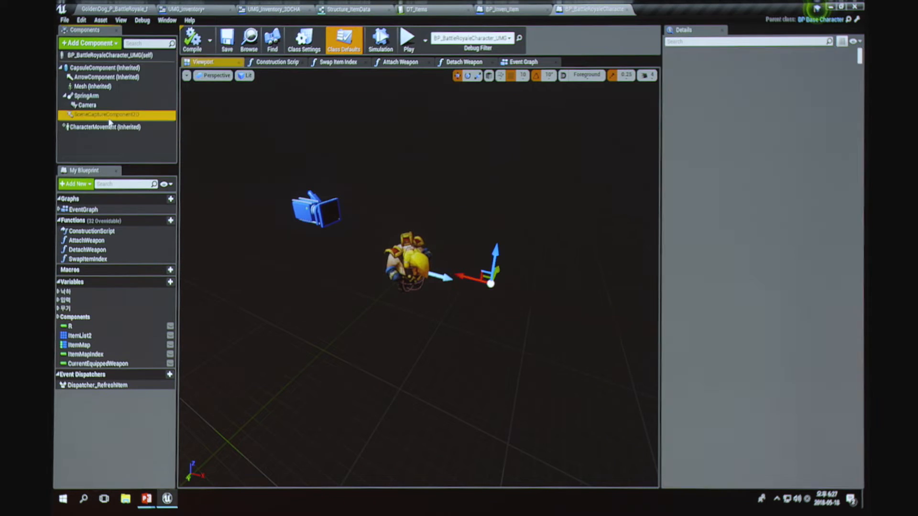
Step: Review the SceneCaptureComponent2D's projection and Scene Capture settings, and advance the slides through Scene Capture Component 2D to the Texture Render Target 2D size settings
scroll(756, 313, down, 10)
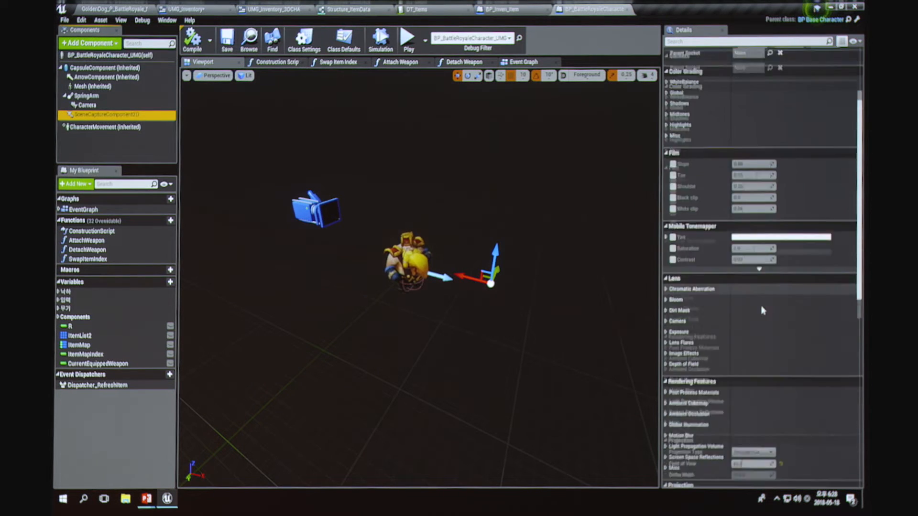
scroll(750, 318, down, 4)
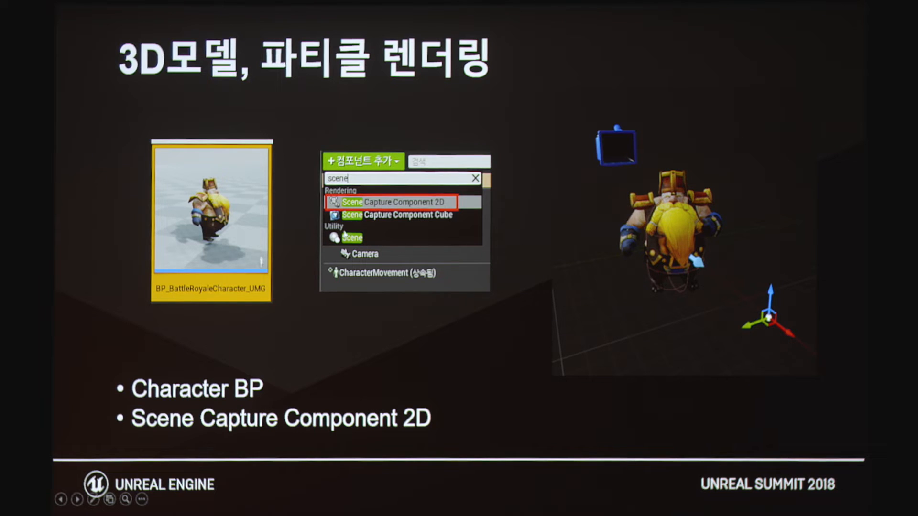
click(514, 233)
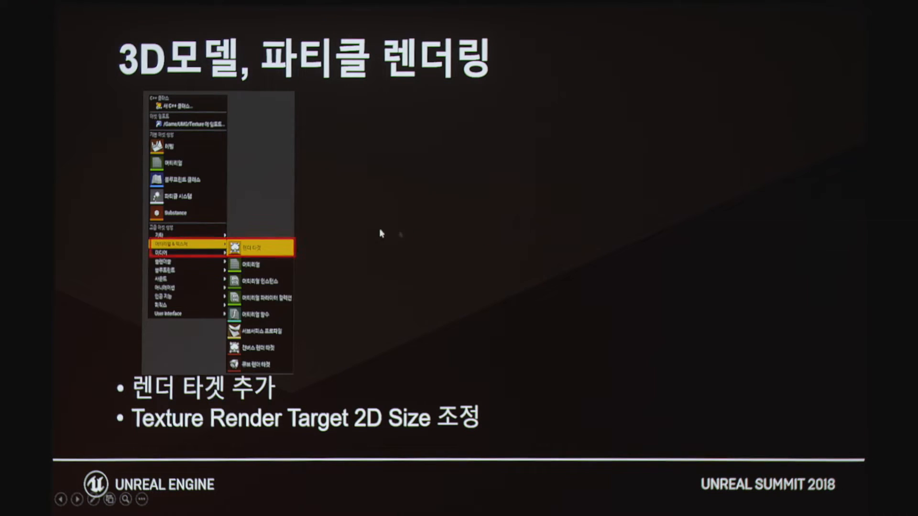
click(346, 256)
click(338, 246)
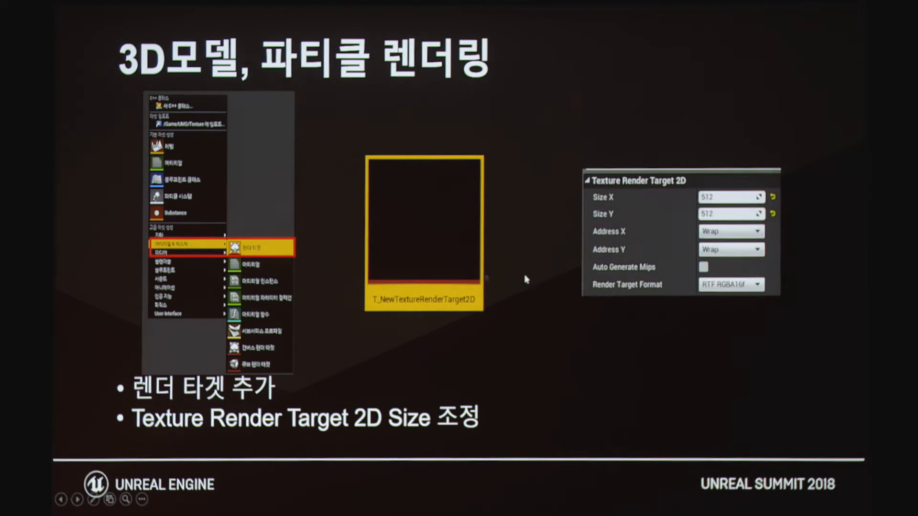
click(549, 245)
key(Left)
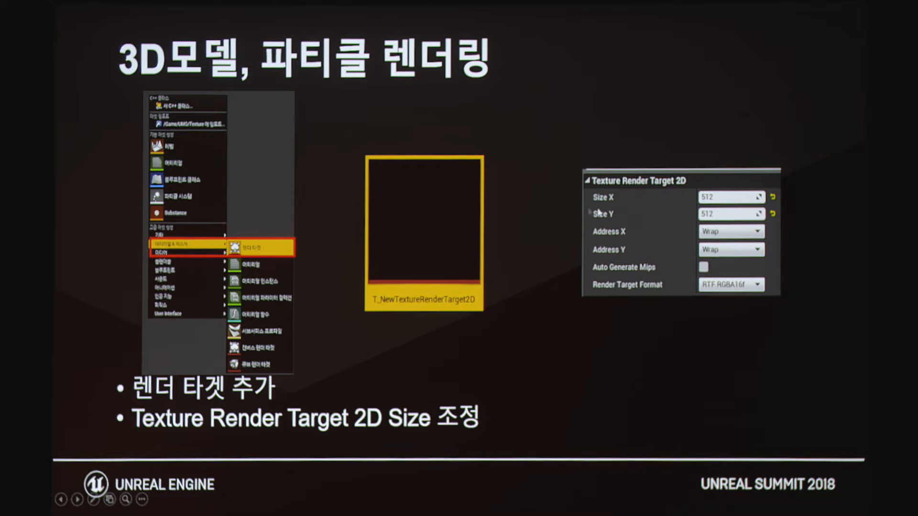
Step: Glance at the scene capture settings in Unreal, and advance the slides past the Texture Target assignment to the general show flags
key(alt+Tab)
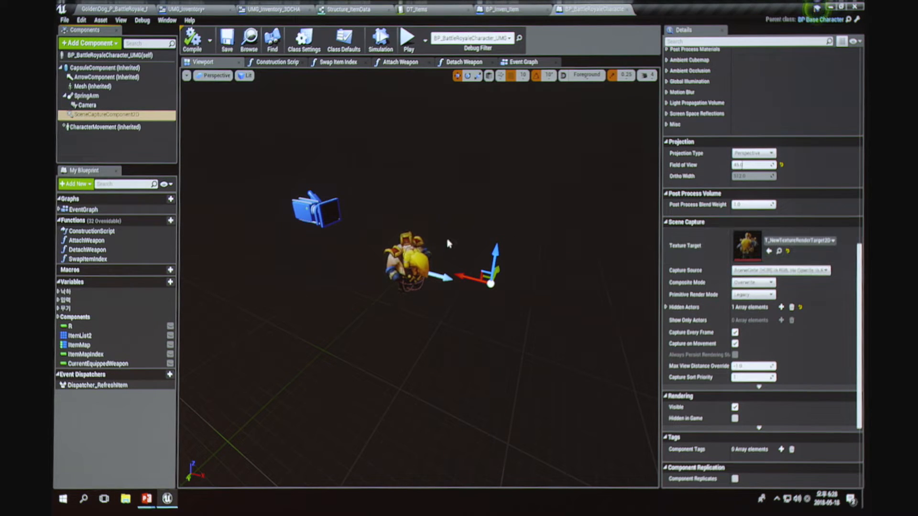
key(alt+Tab)
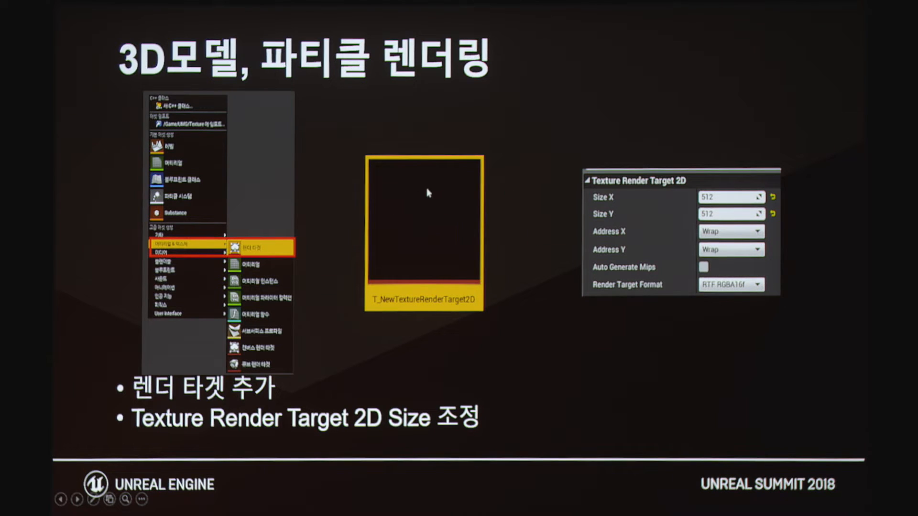
click(615, 233)
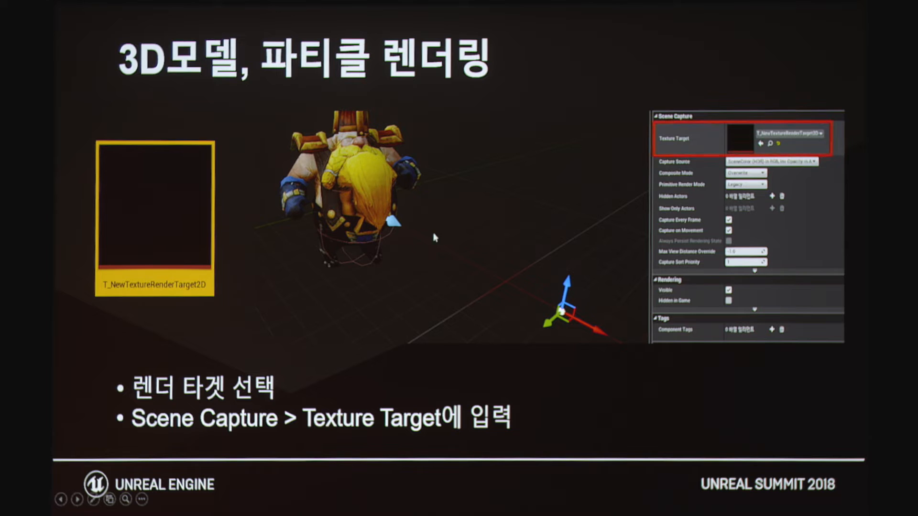
click(597, 243)
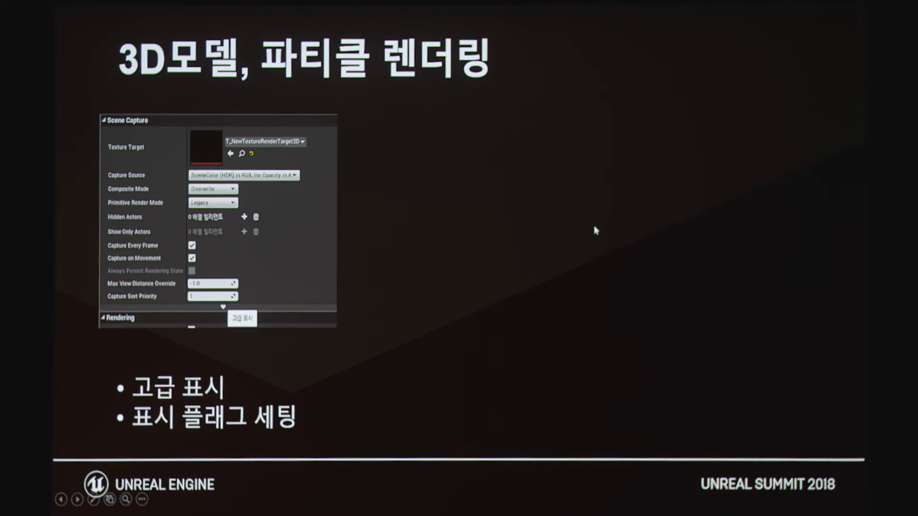
click(447, 227)
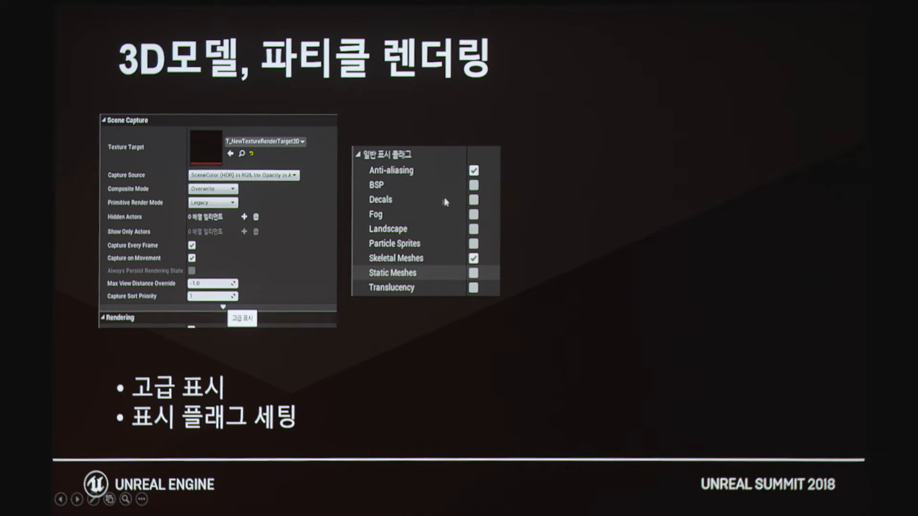
Step: Glance at the character blueprint in Unreal, and advance the show flags slide through the advanced flags to the post-processing and light type flags
key(alt+Tab)
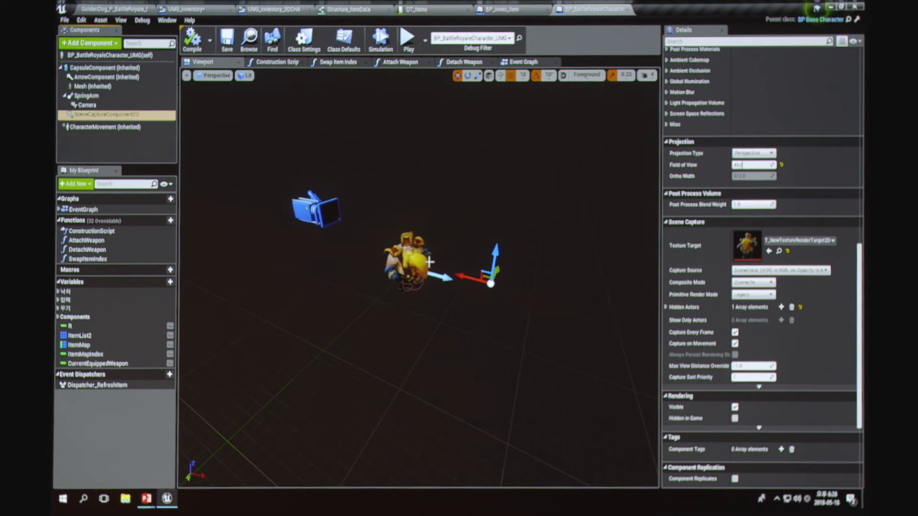
key(alt+Tab)
click(552, 216)
click(501, 222)
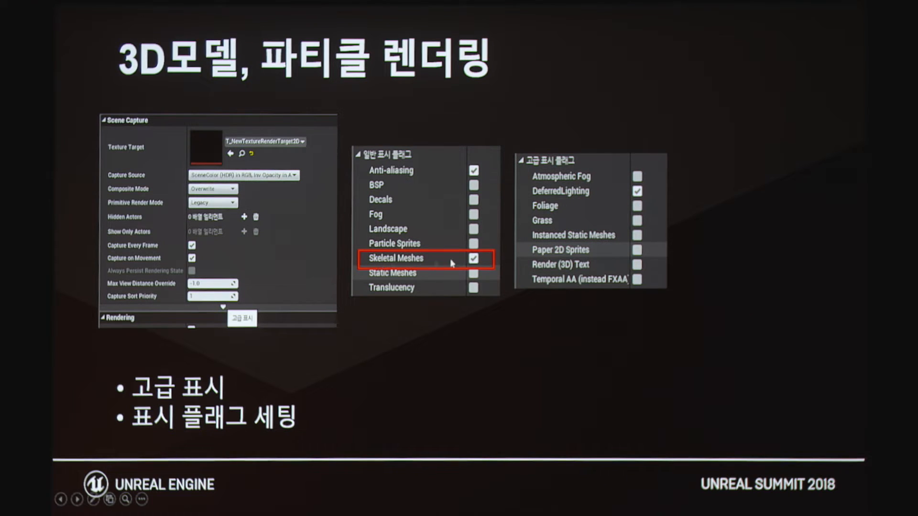
click(507, 257)
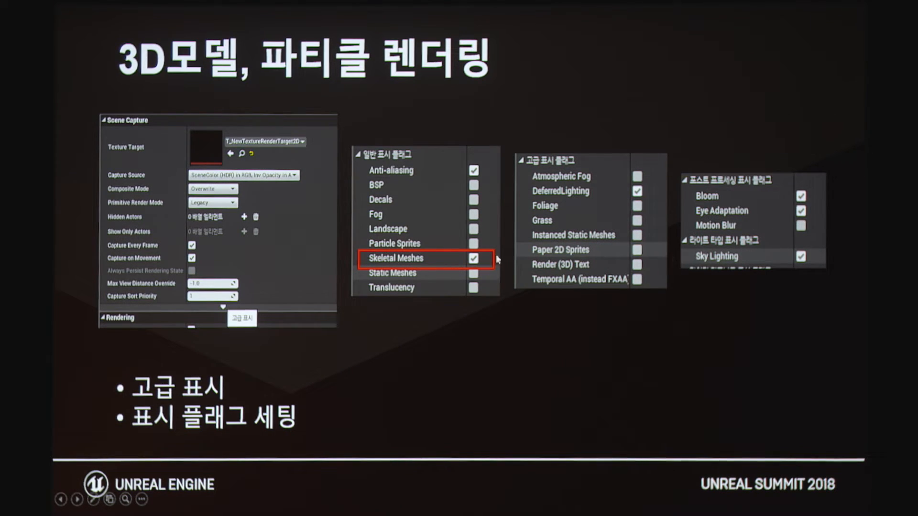
Step: Switch to Unreal and expand the advanced Scene Capture settings of the SceneCaptureComponent2D to reach its show flag groups
key(alt+Tab)
scroll(784, 330, down, 1)
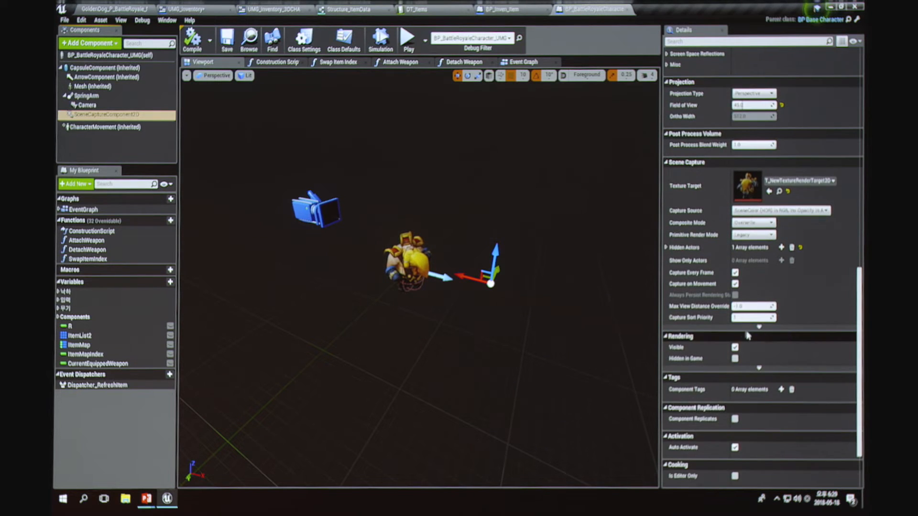
click(758, 333)
scroll(760, 335, down, 2)
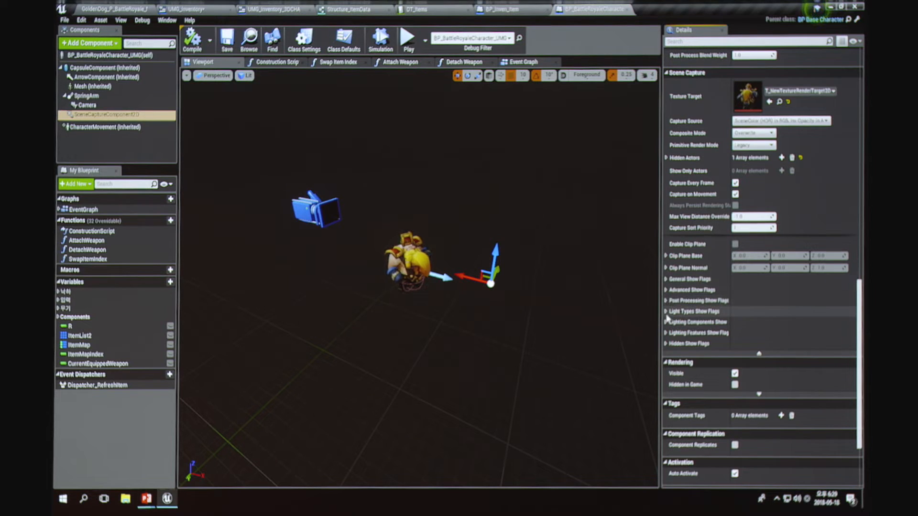
scroll(687, 353, up, 1)
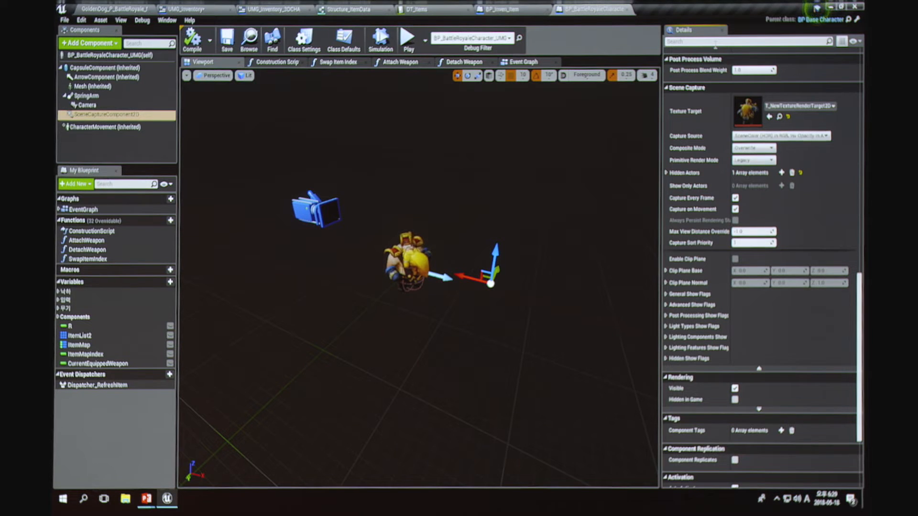
Step: Expand the General Show Flags of the SceneCaptureComponent2D, and return to the slides to present adding the 3D CHA widget to the inventory
key(alt+Tab)
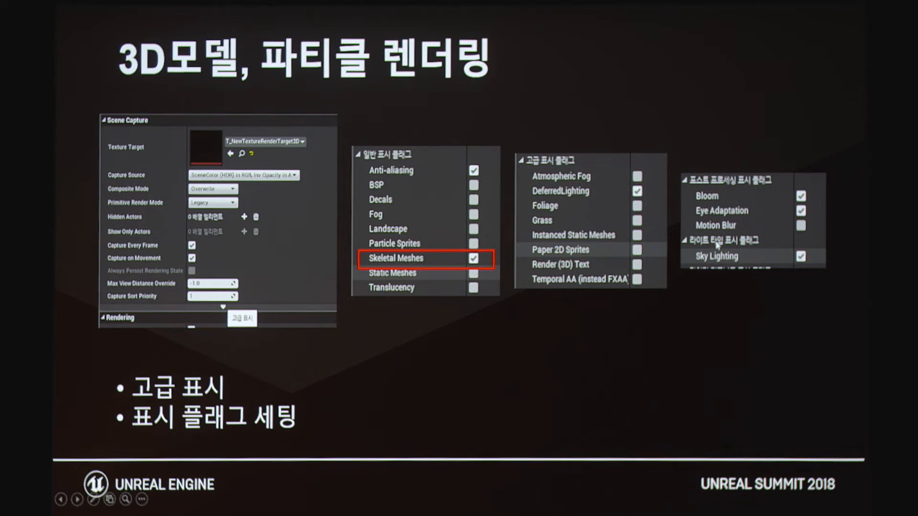
key(alt+Tab)
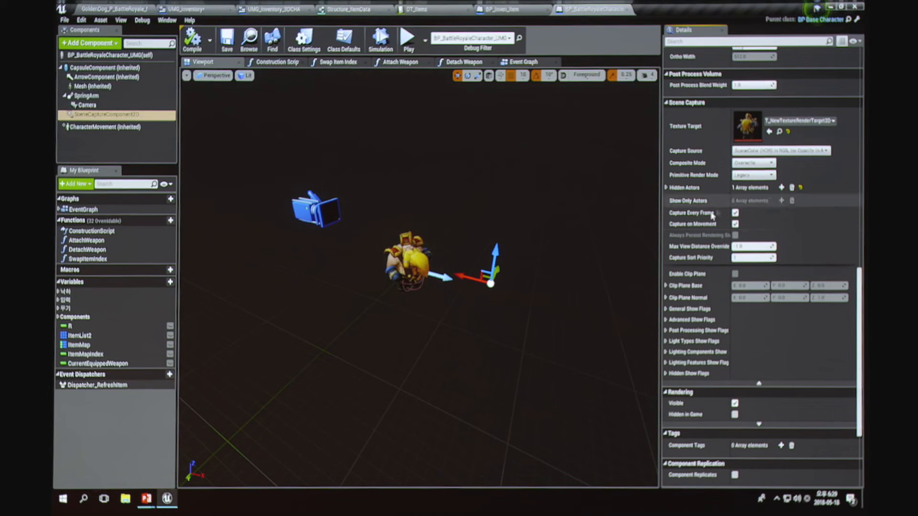
scroll(705, 253, up, 1)
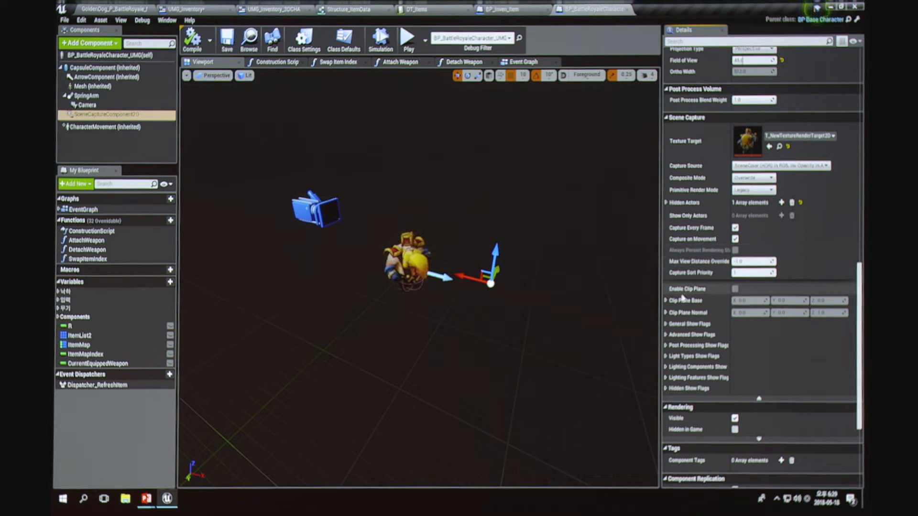
click(665, 325)
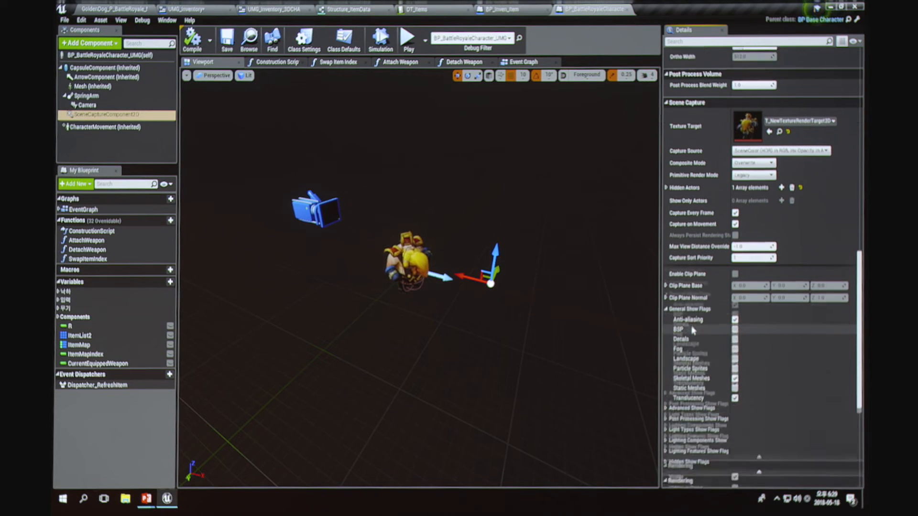
scroll(717, 267, down, 3)
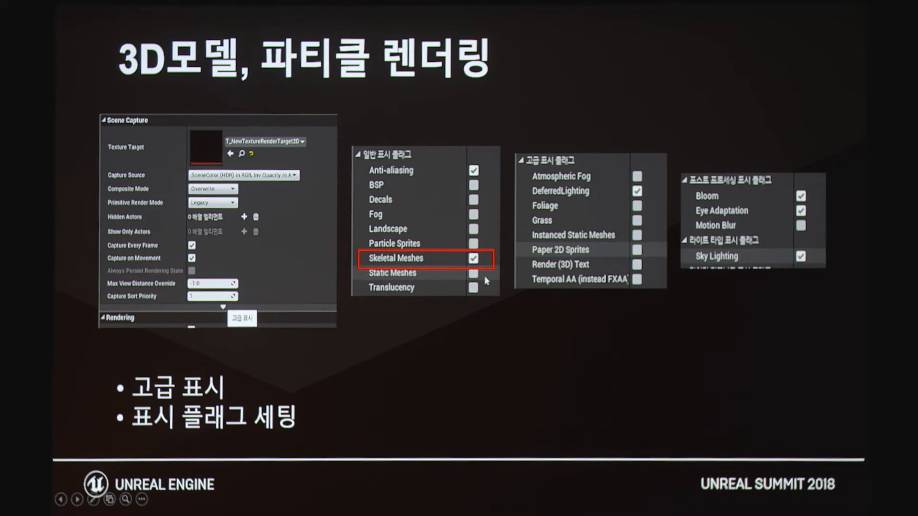
click(485, 278)
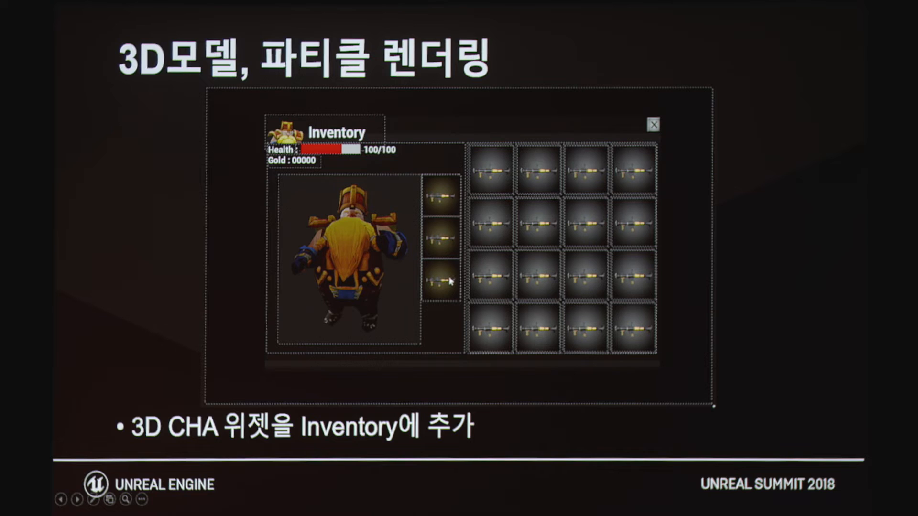